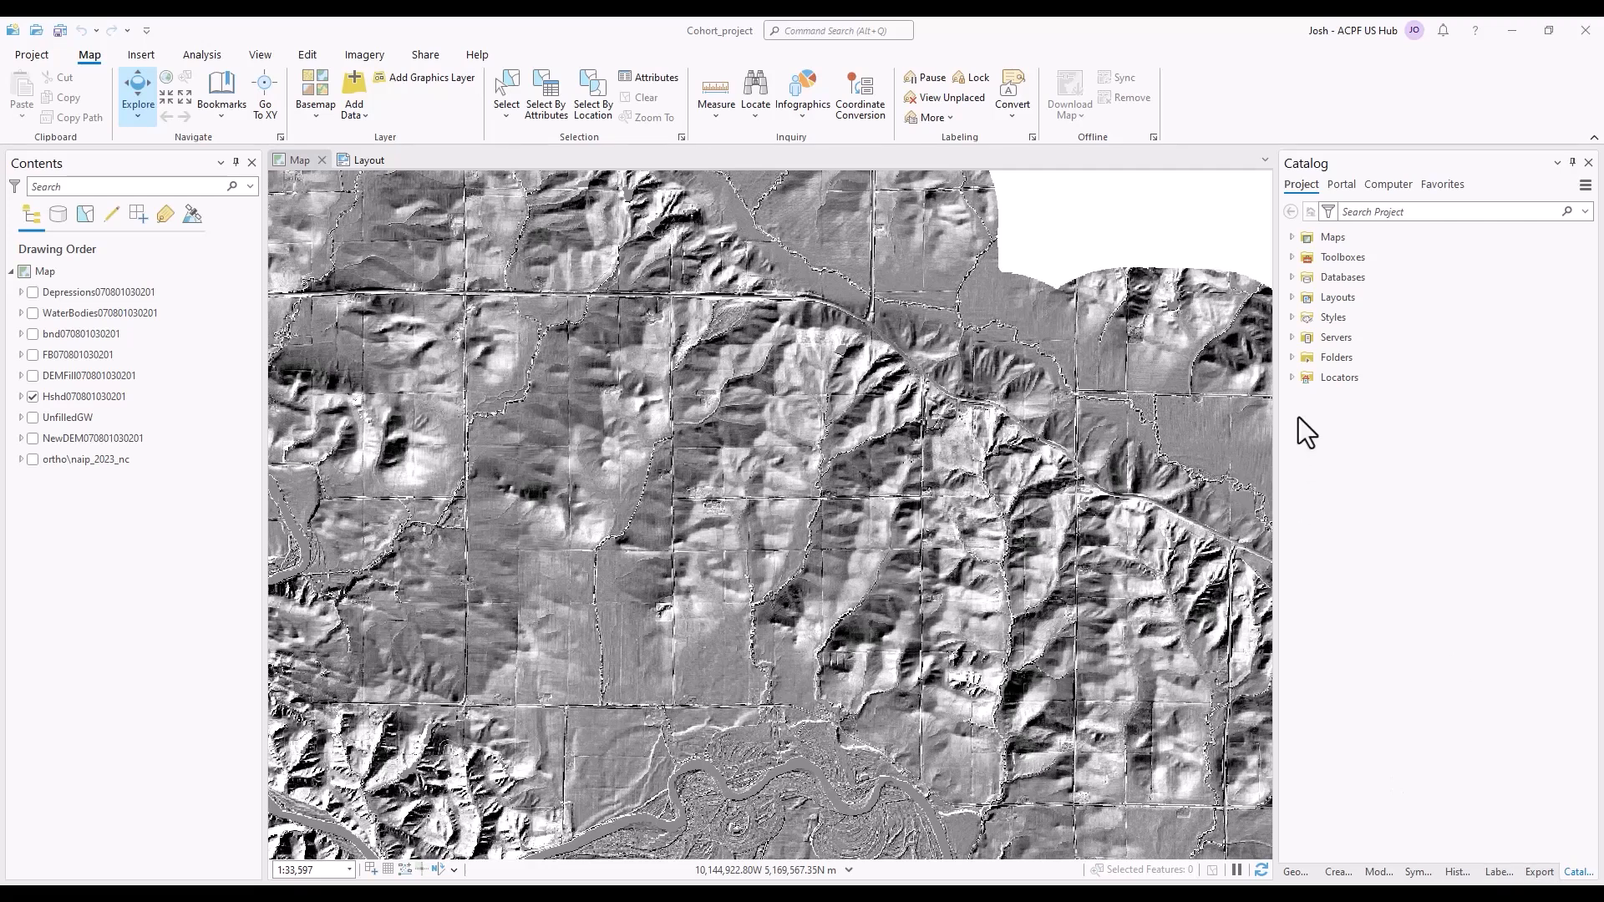
Open the Moore Terrain Derivatives tool from the Precision Conservation Practice Siting toolset in the acpf_V5_Pro toolbox
{"action": "double_click", "coordinate": [1341, 259]}
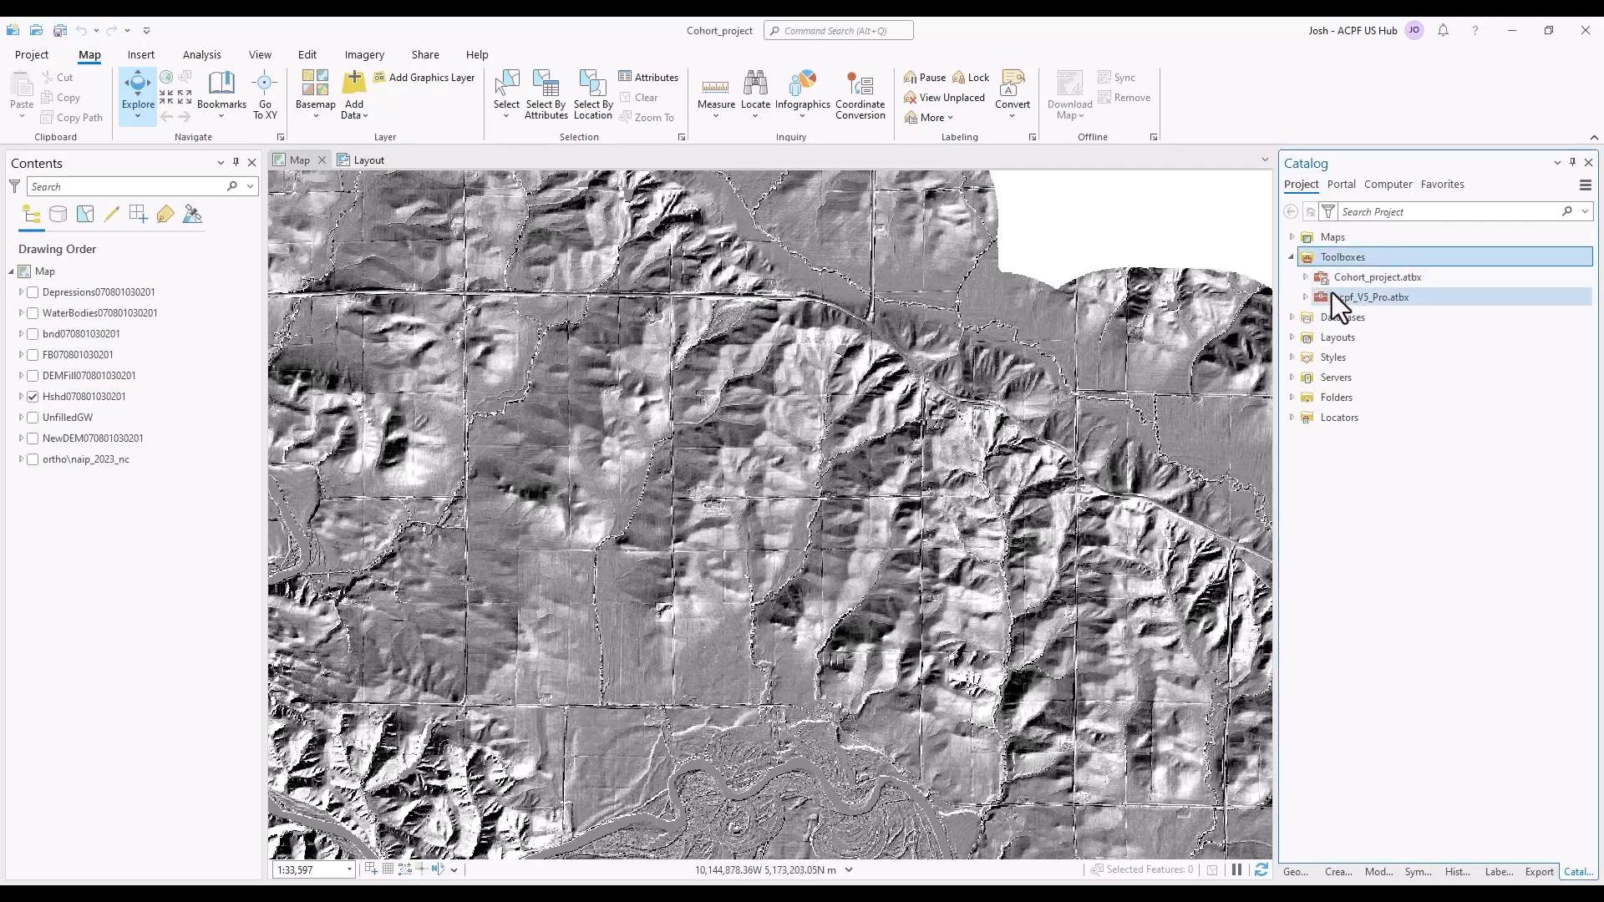
{"action": "double_click", "coordinate": [1332, 295]}
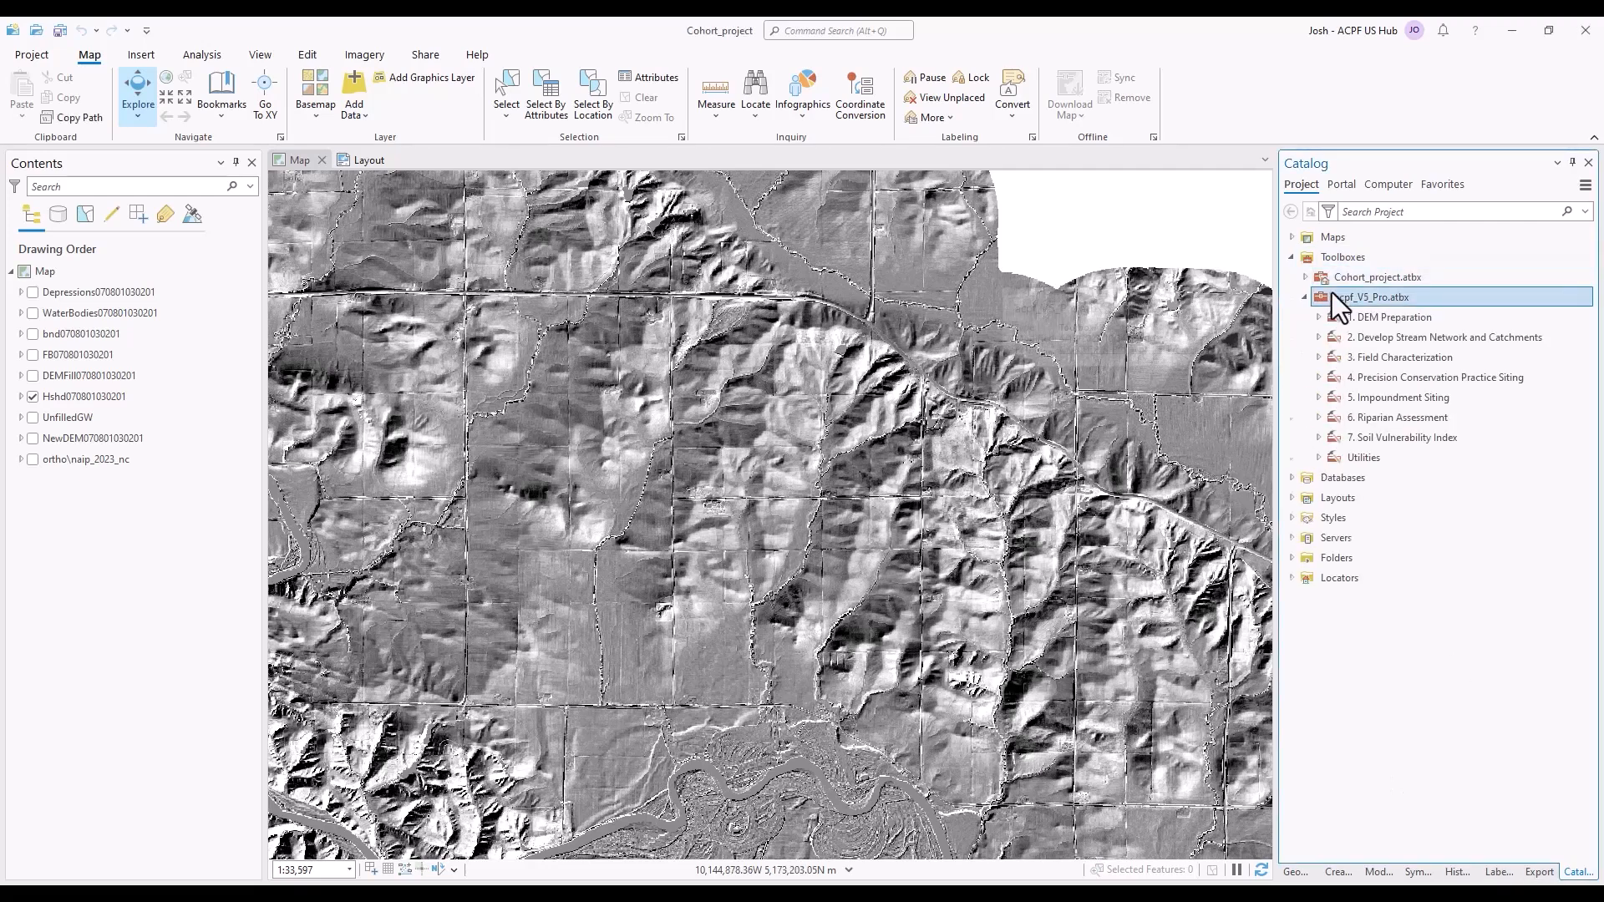
{"action": "double_click", "coordinate": [1401, 379]}
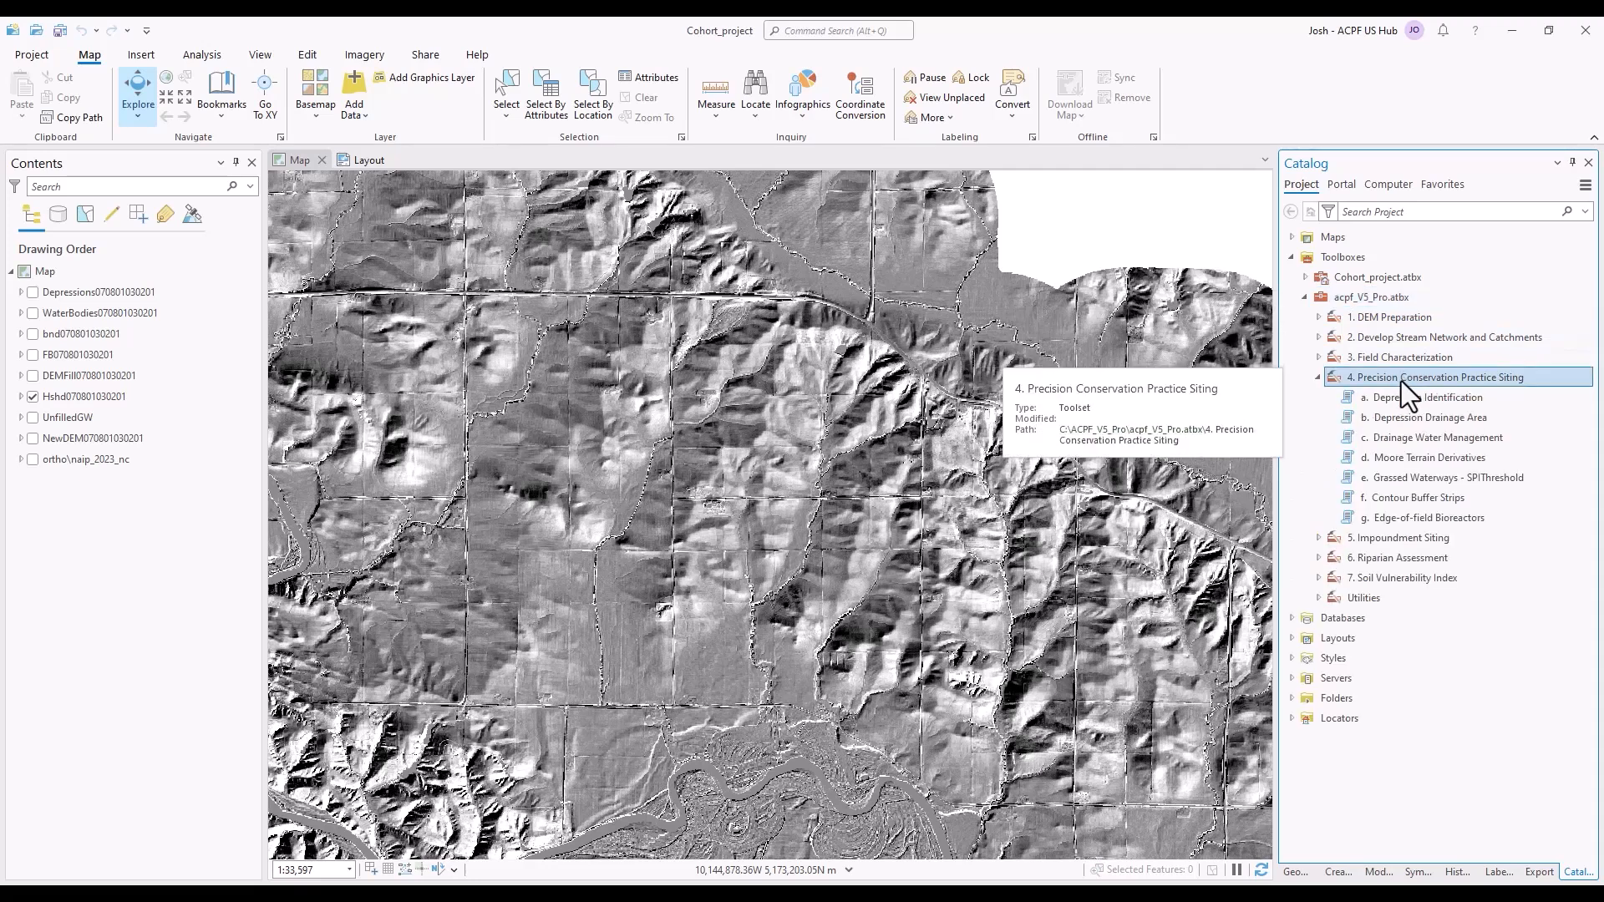
{"action": "double_click", "coordinate": [1411, 459]}
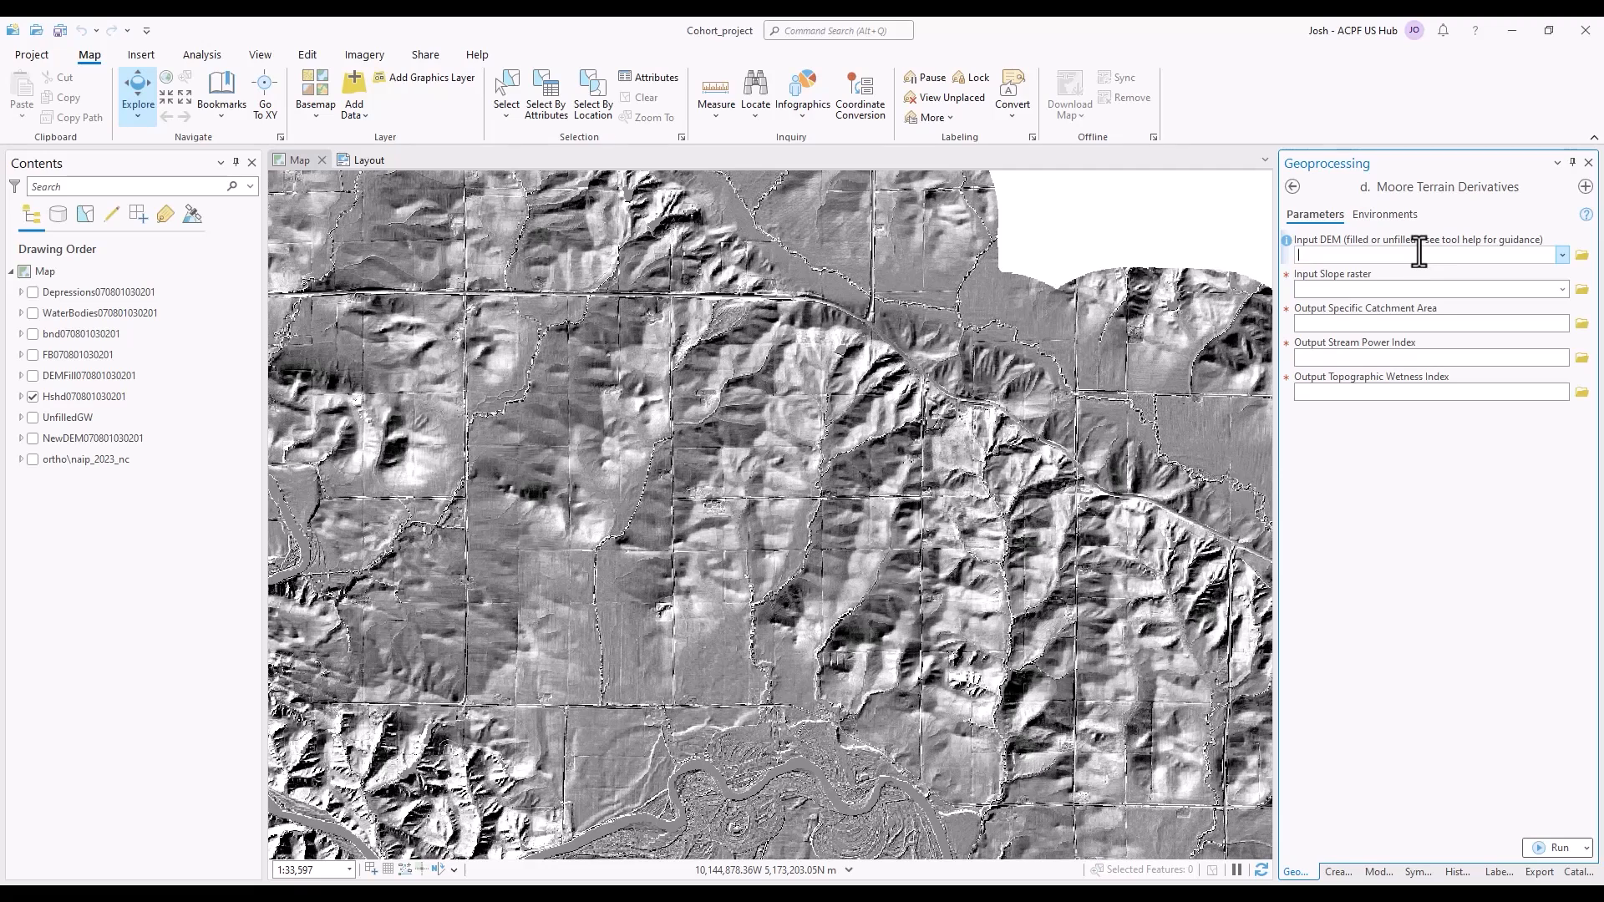
{"action": "left_click", "coordinate": [1562, 255]}
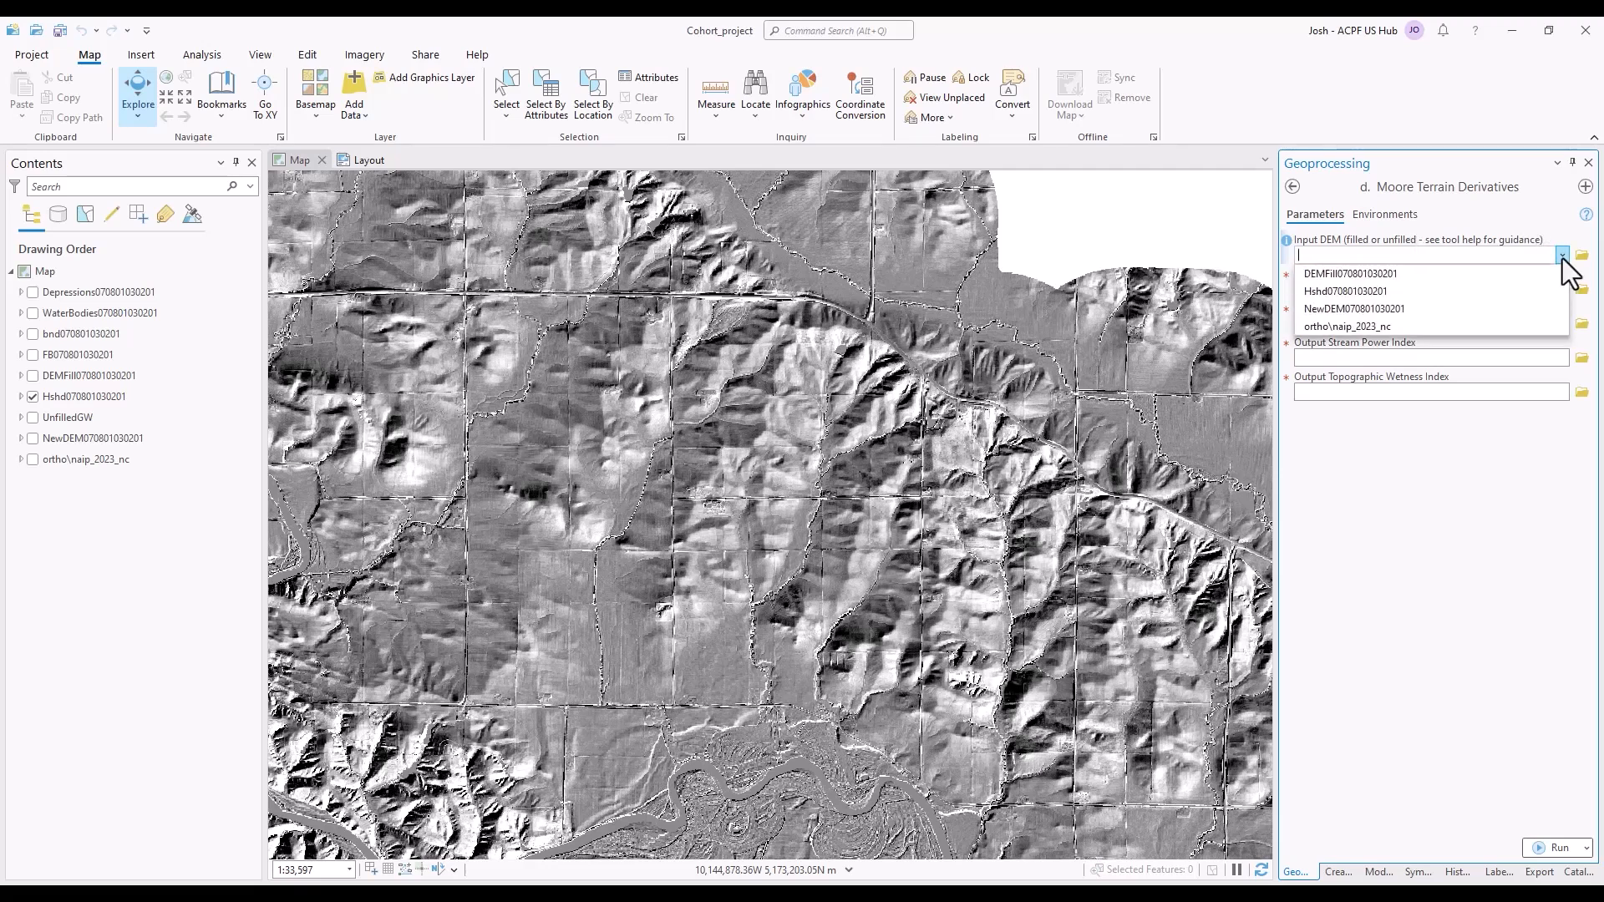
{"action": "left_click", "coordinate": [1432, 273]}
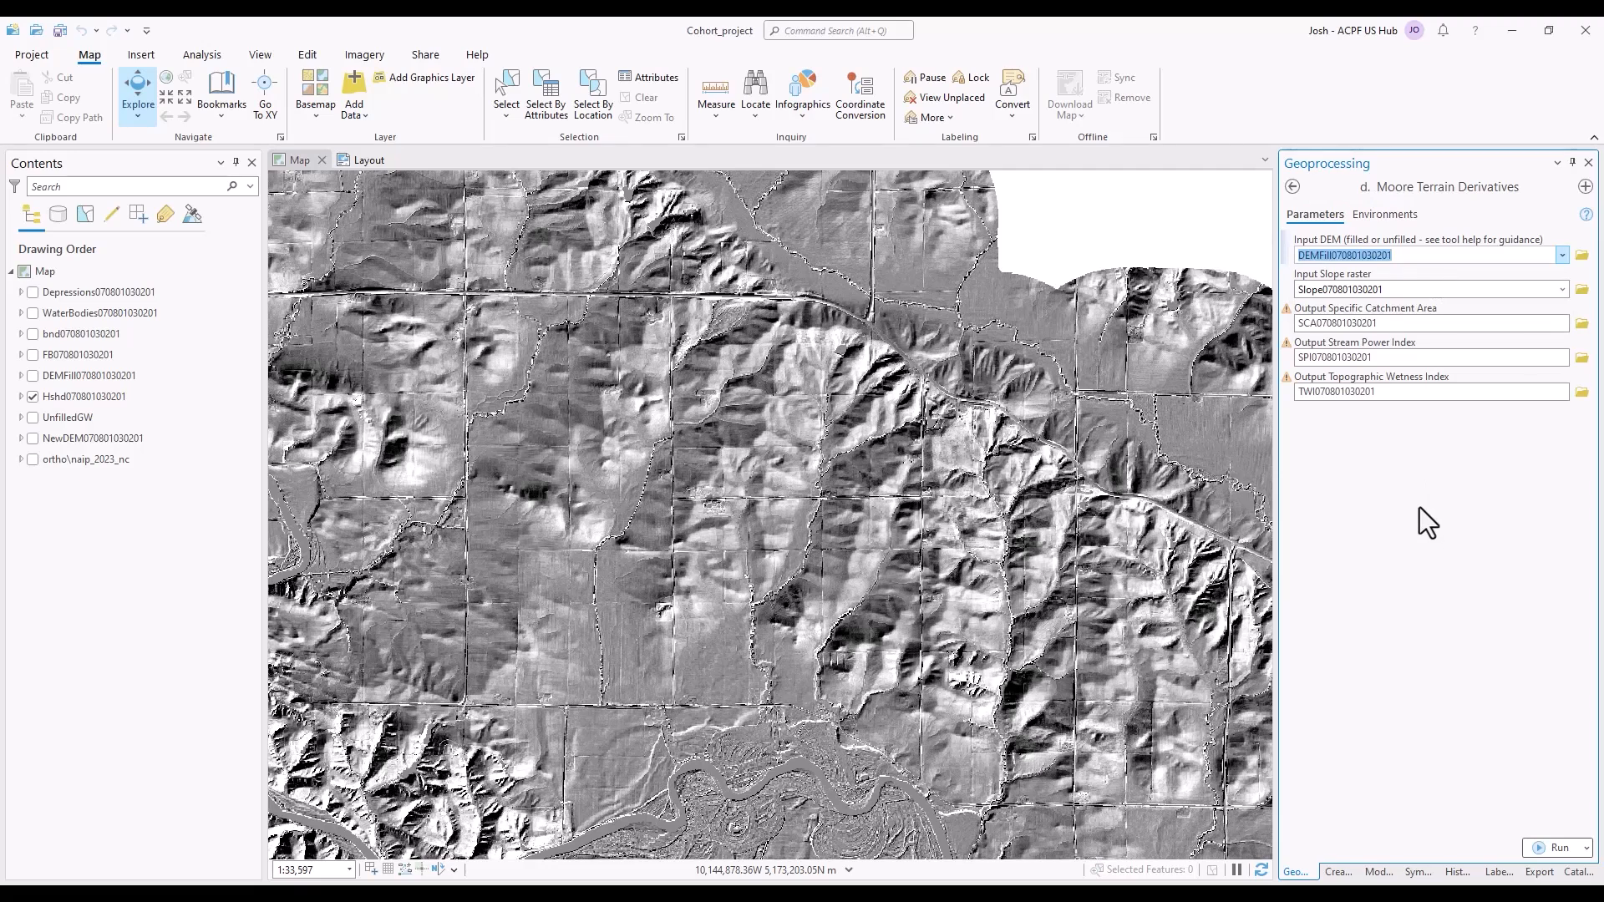
{"action": "left_click", "coordinate": [1411, 285]}
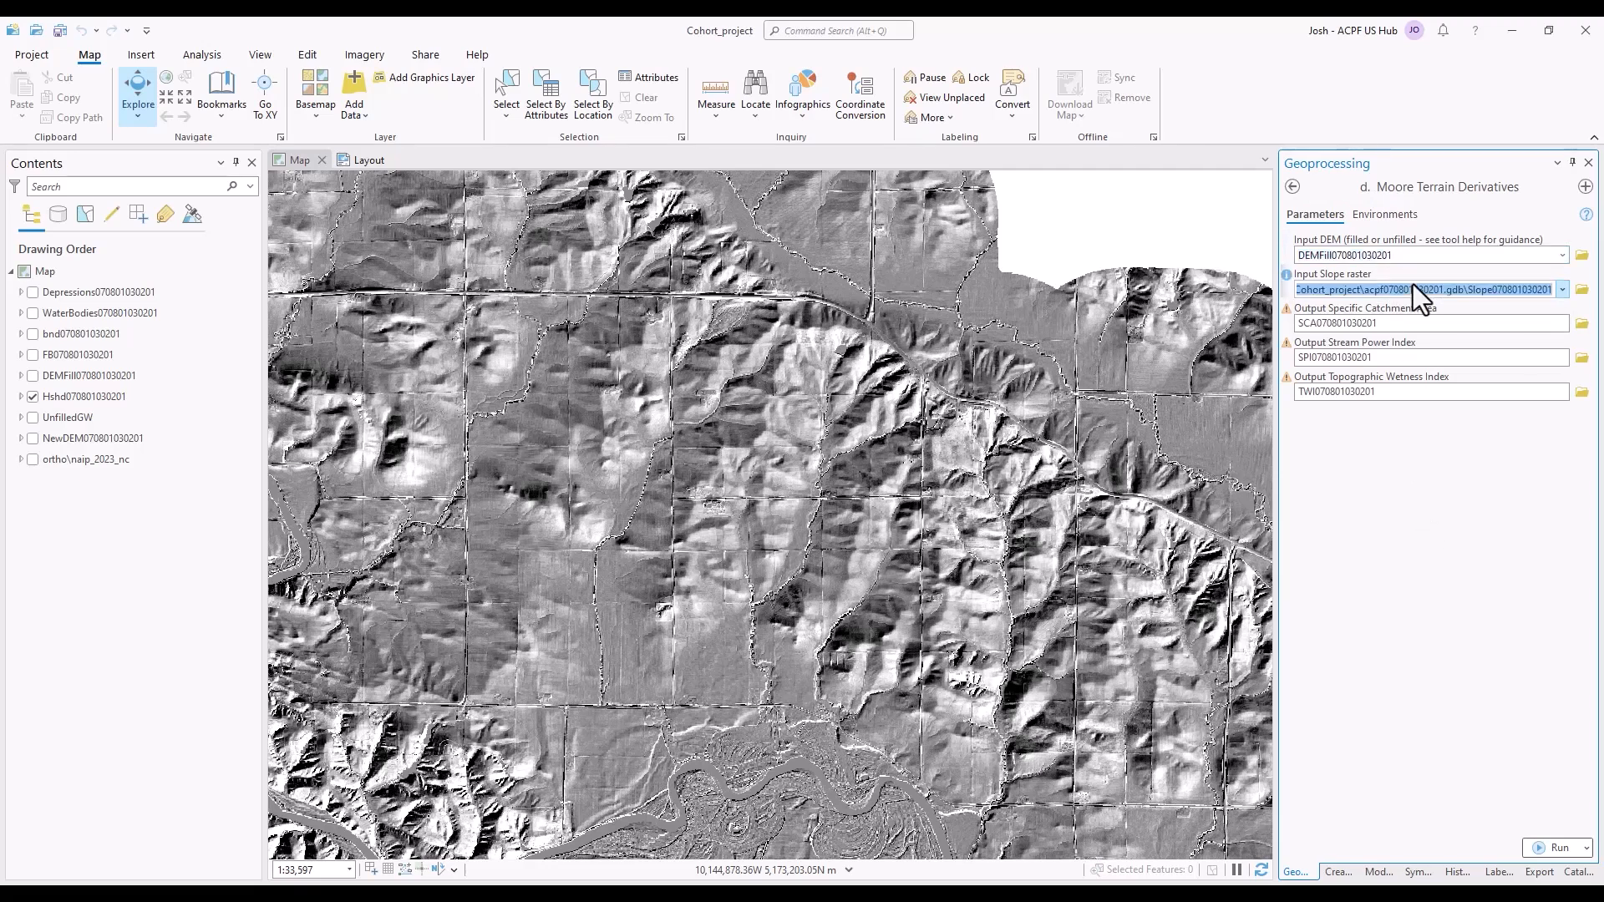
{"action": "left_click", "coordinate": [1440, 496]}
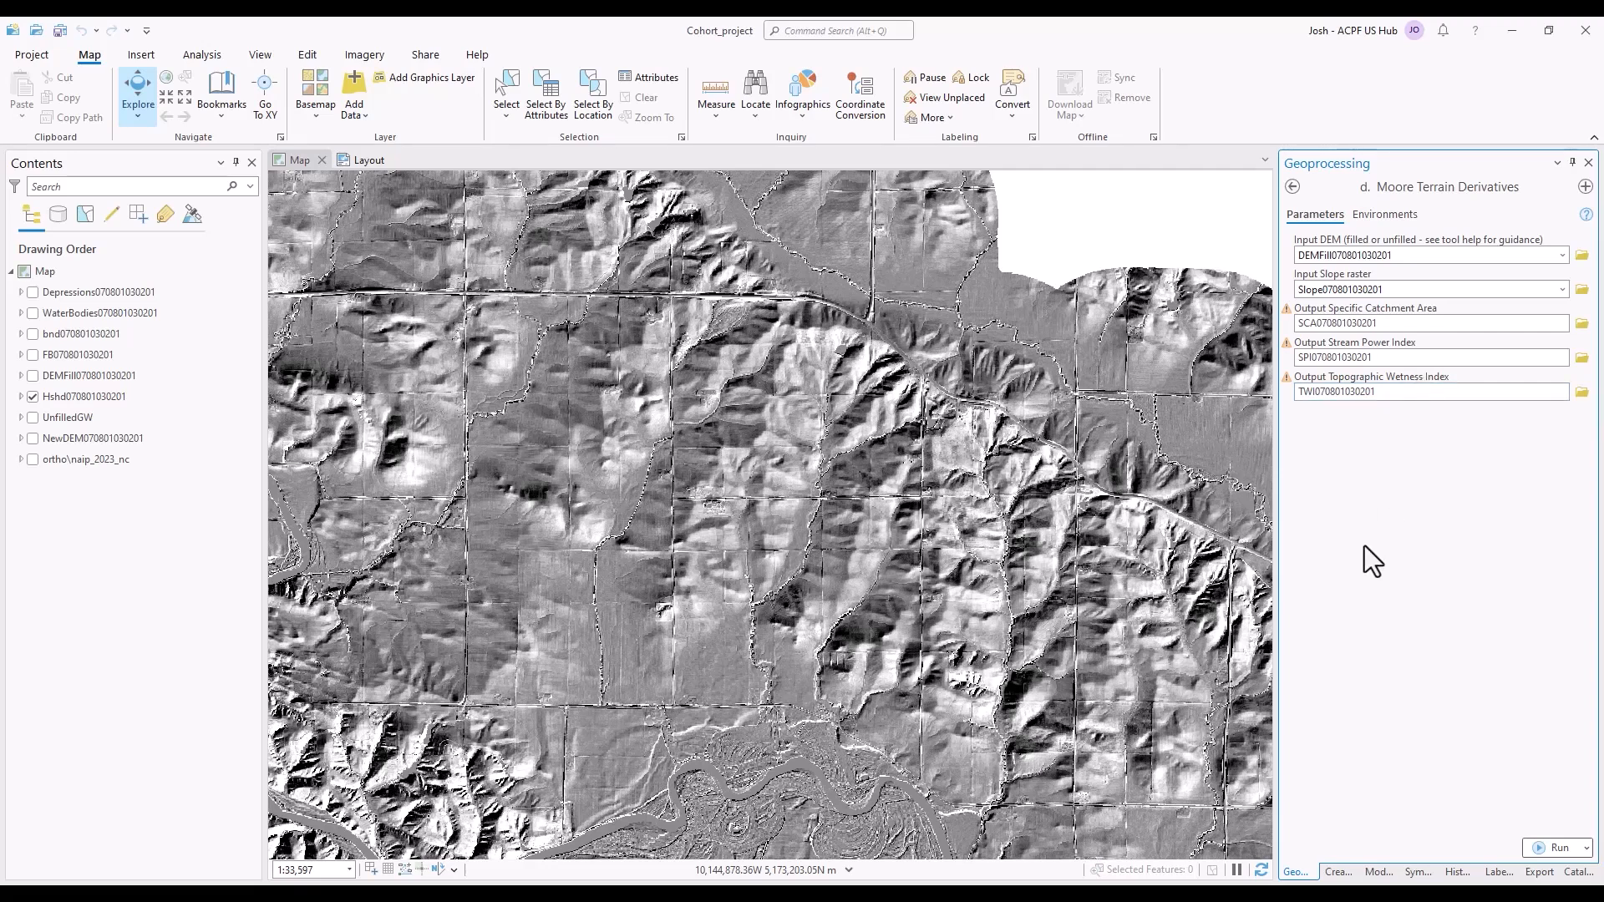
{"action": "left_click", "coordinate": [1547, 848]}
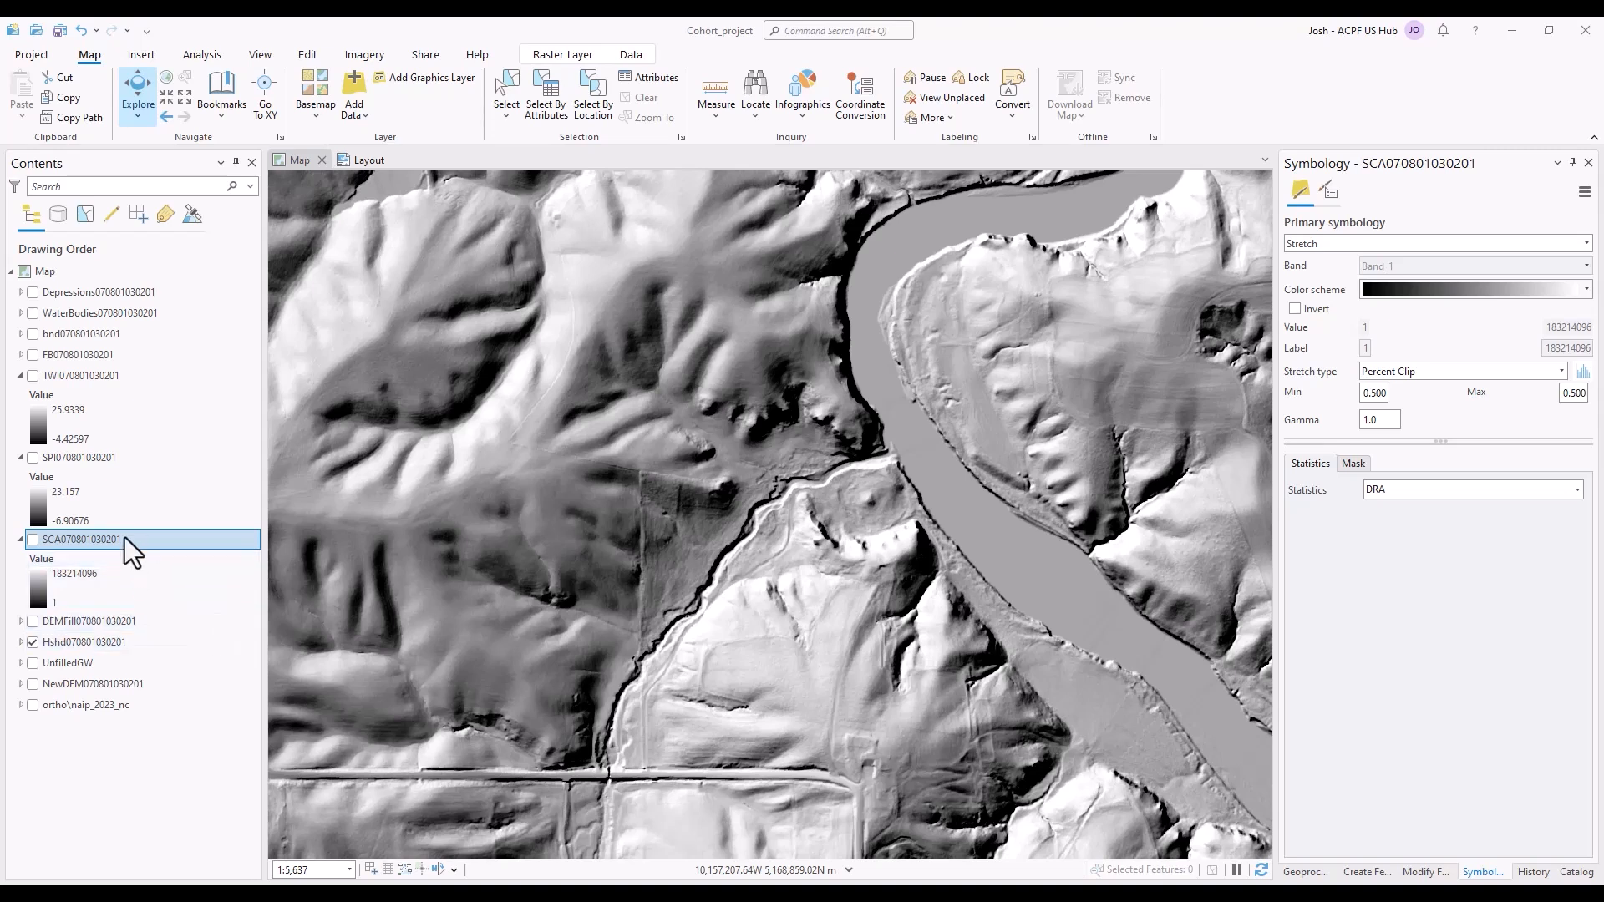
{"action": "left_click", "coordinate": [101, 456]}
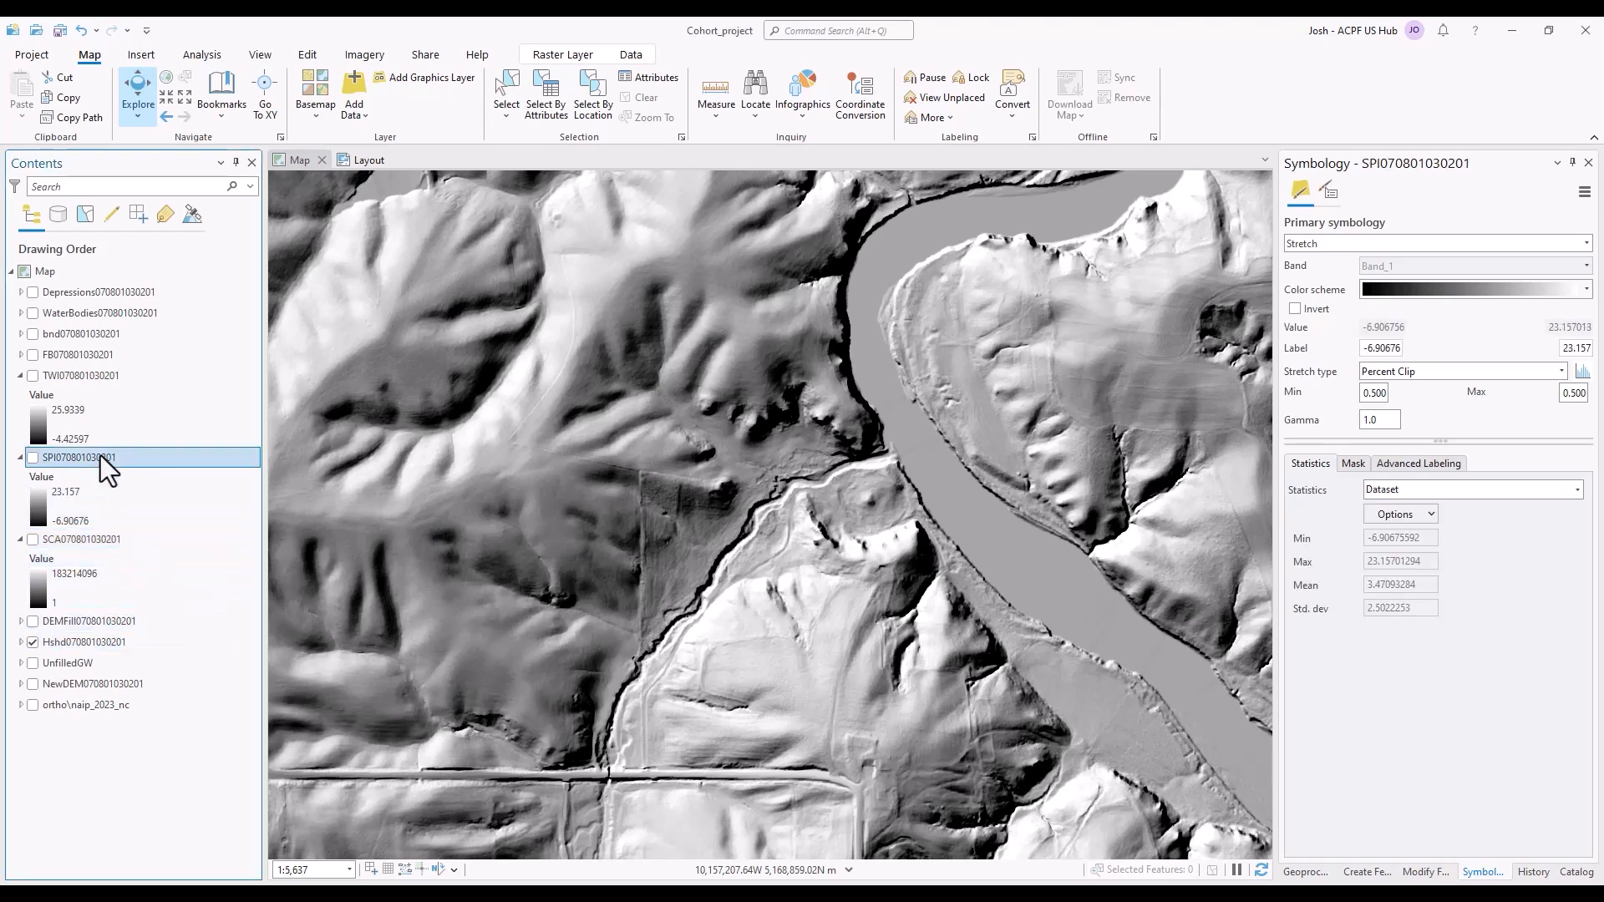
{"action": "left_click", "coordinate": [94, 379]}
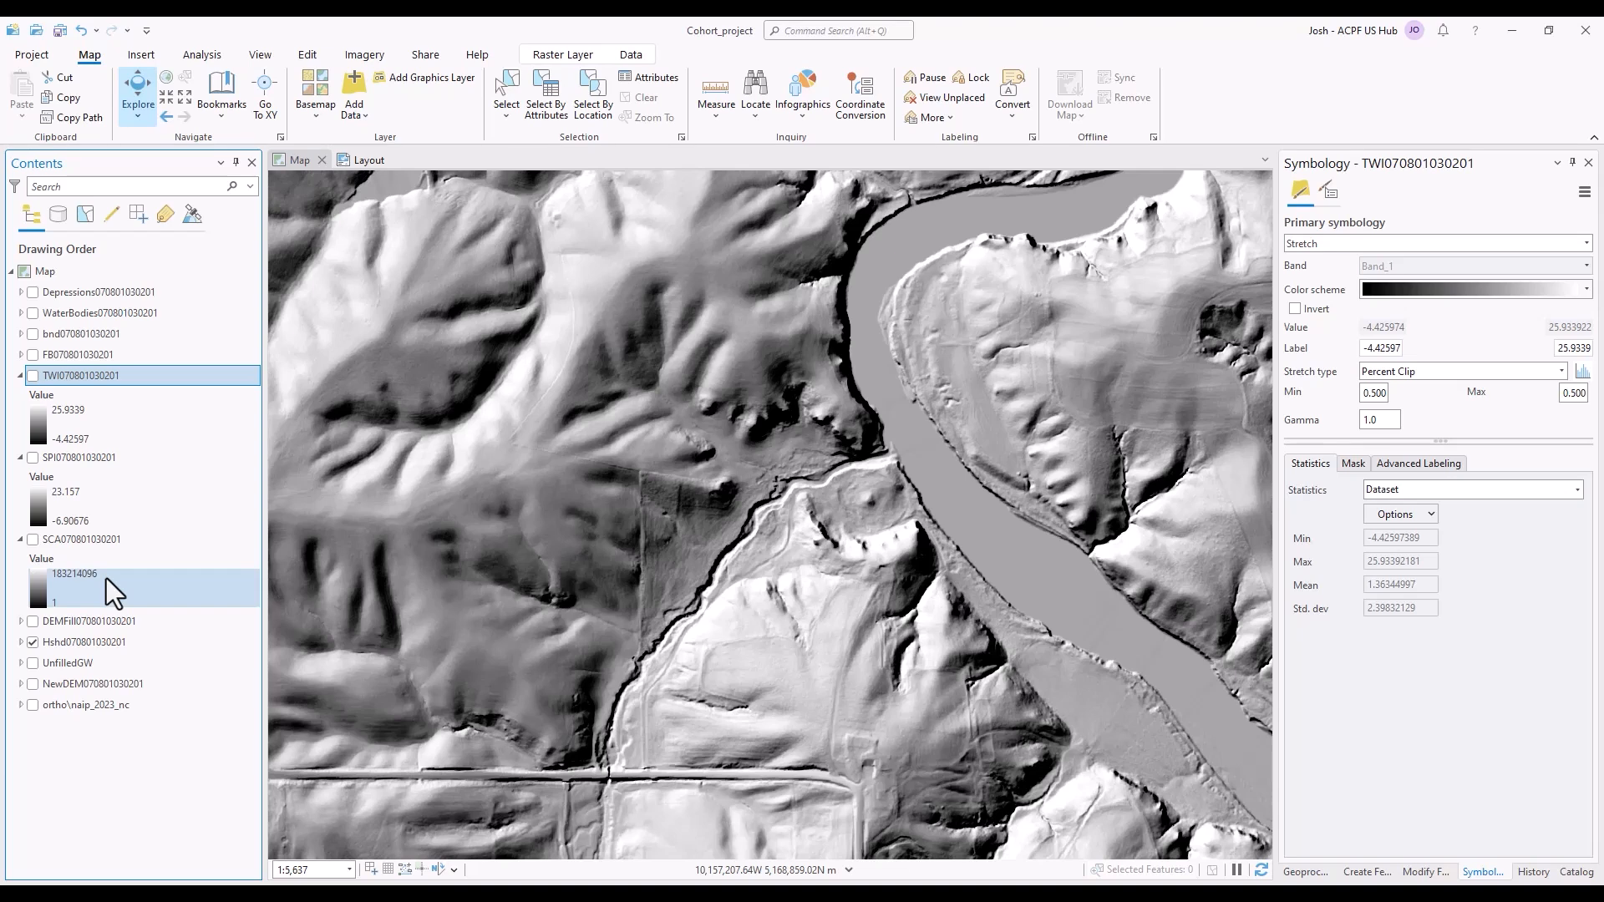
{"action": "left_click", "coordinate": [57, 536]}
{"action": "left_click", "coordinate": [33, 540]}
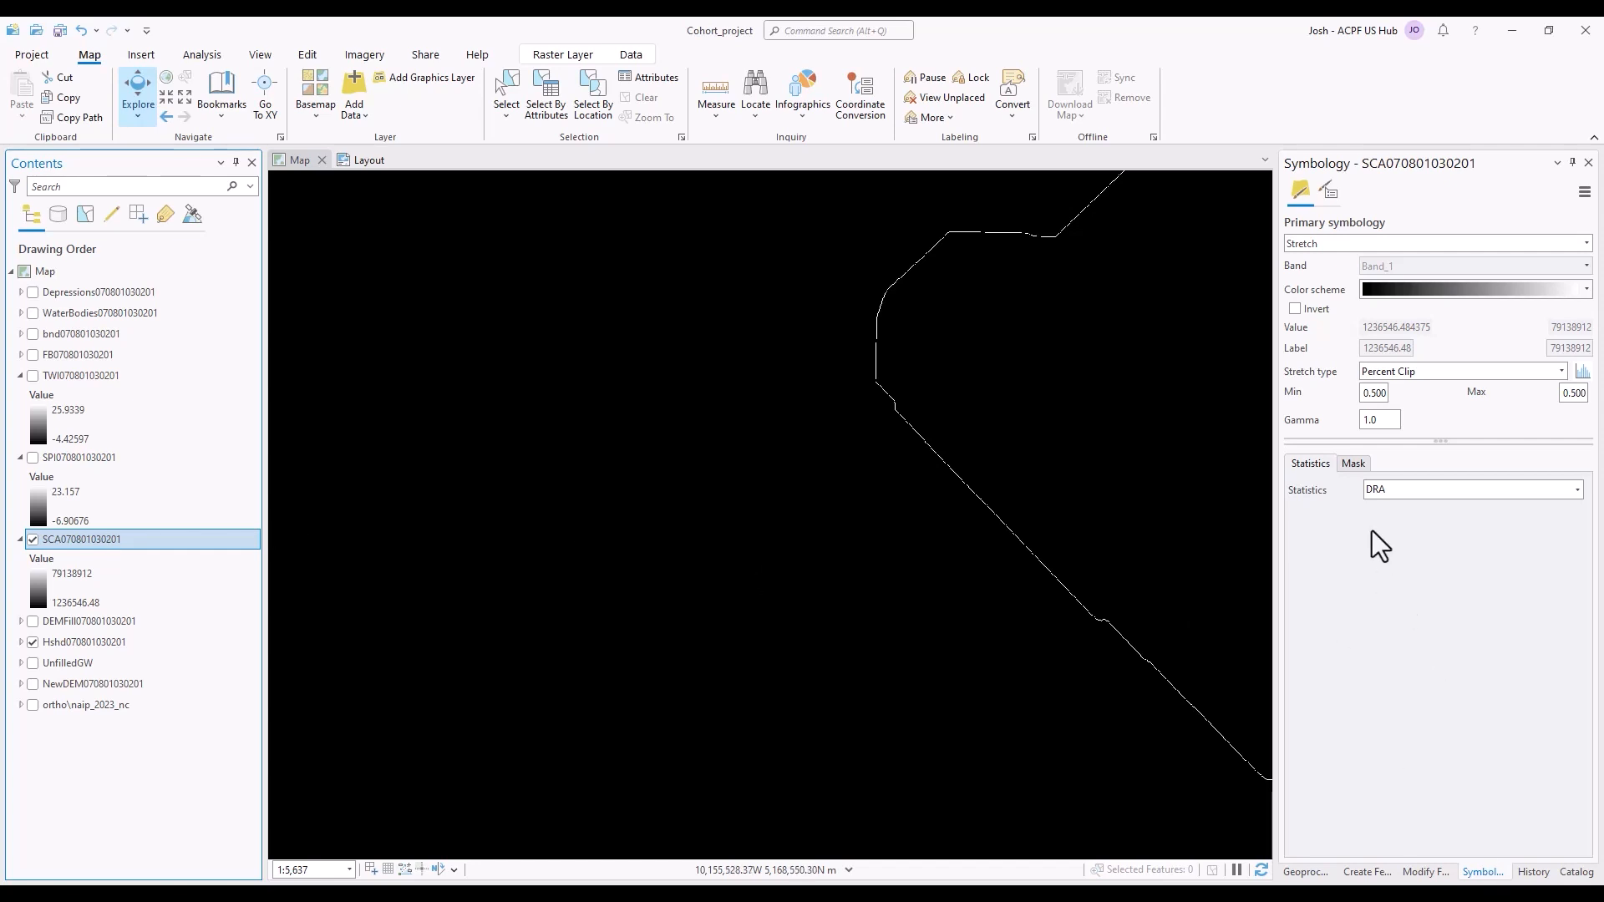
Symbolize the specific catchment area raster with Classify, using 2 classes and the Manual Interval method
{"action": "left_click", "coordinate": [1586, 243]}
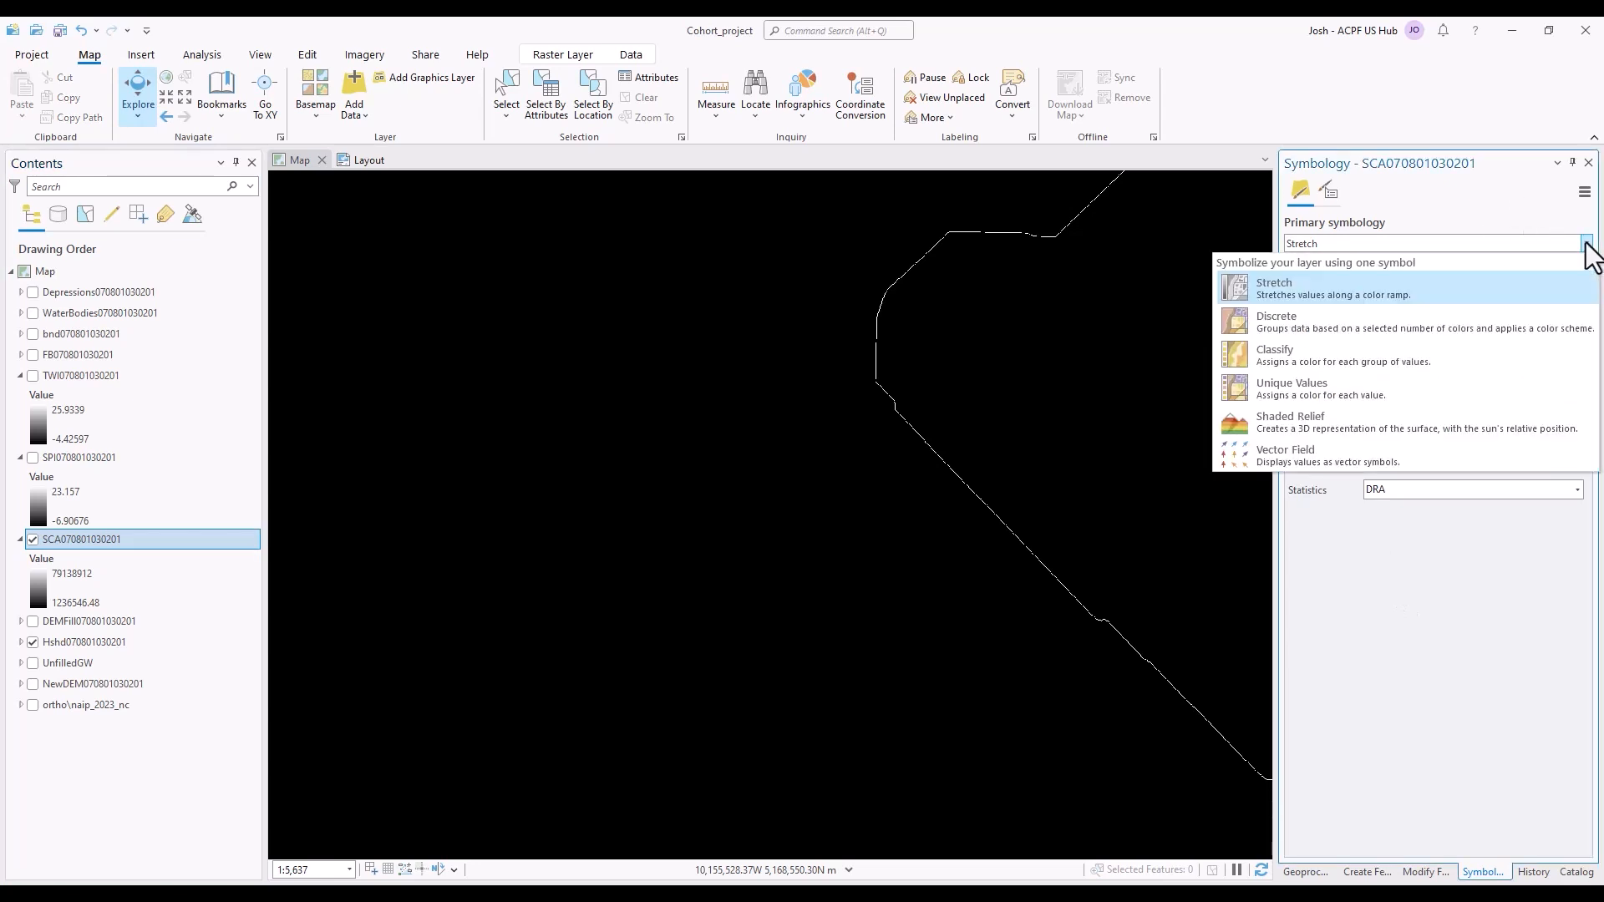
{"action": "left_click", "coordinate": [1290, 357]}
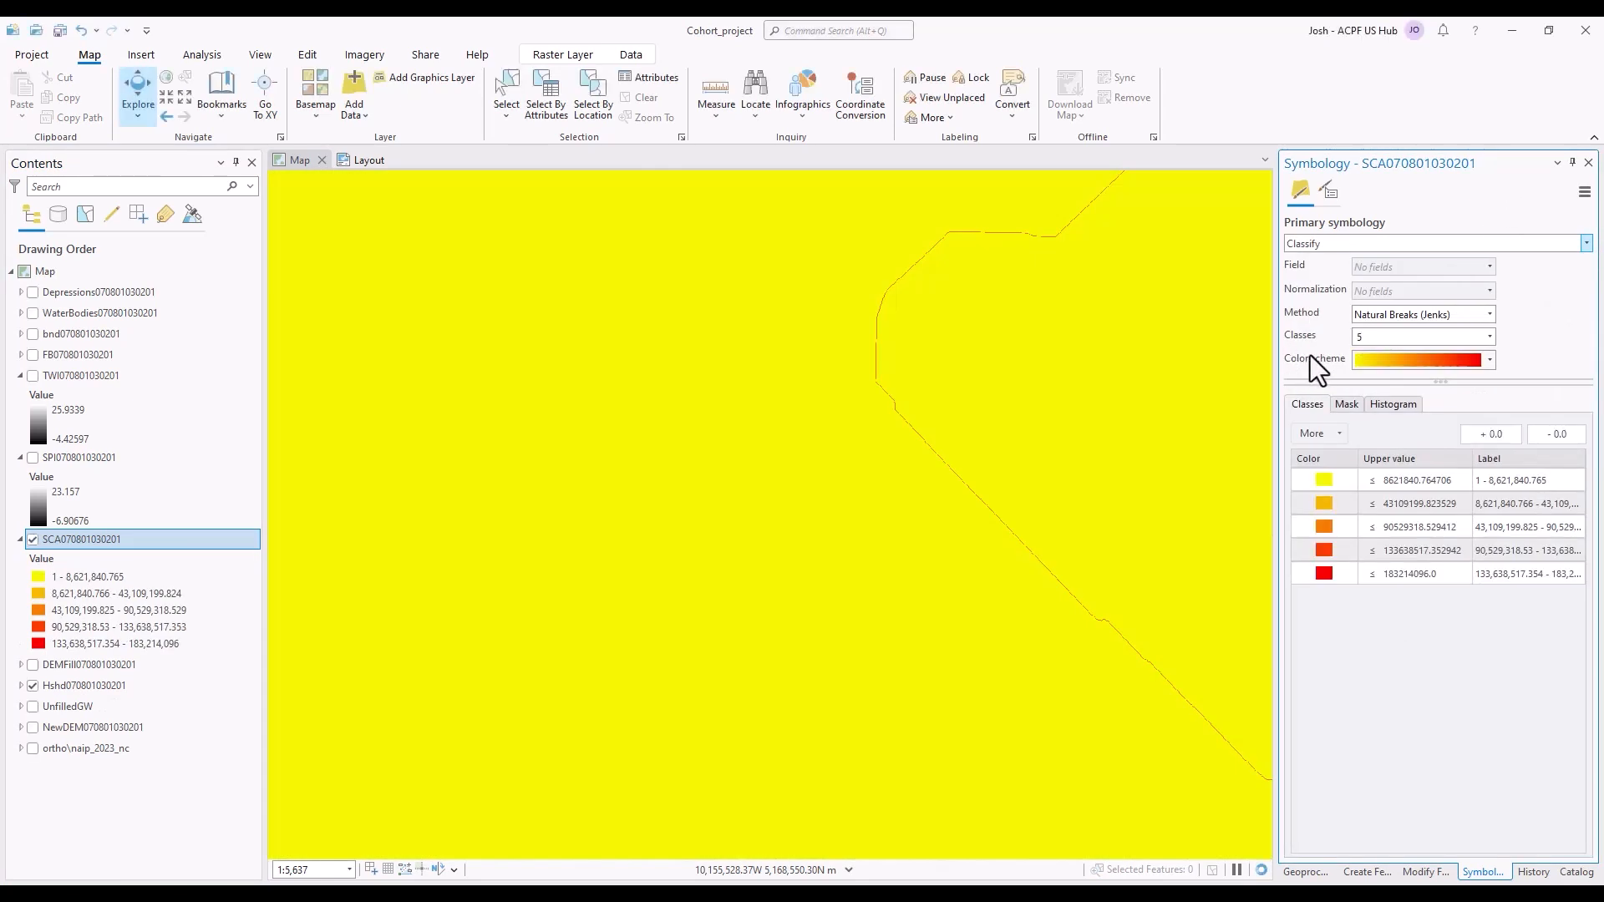
{"action": "left_click", "coordinate": [1488, 336]}
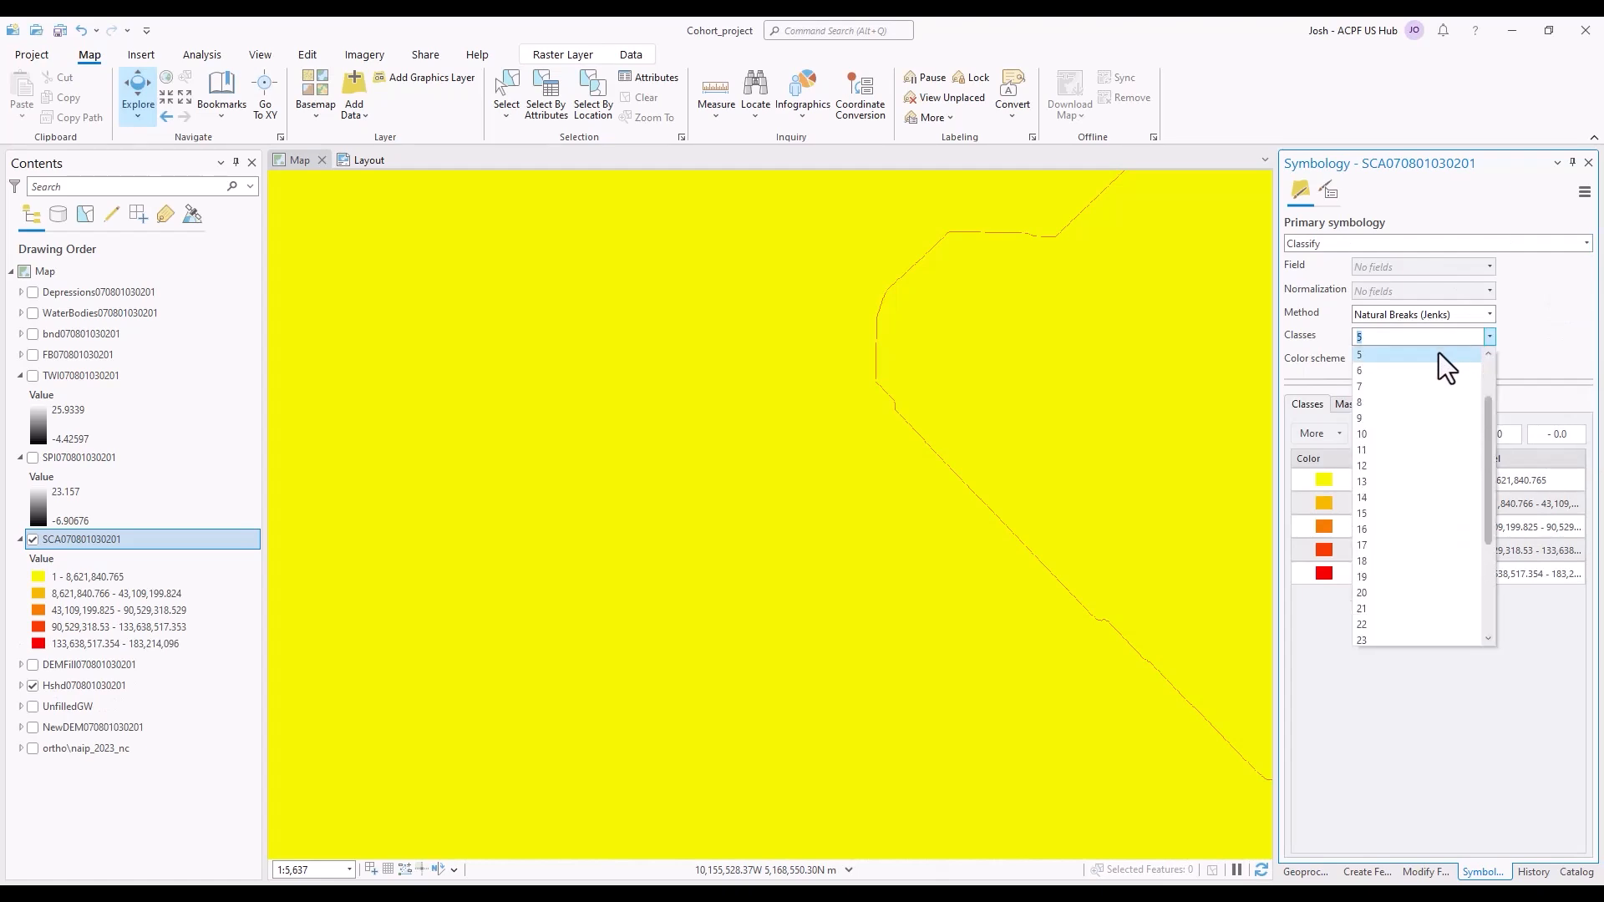
{"action": "left_click", "coordinate": [1407, 373]}
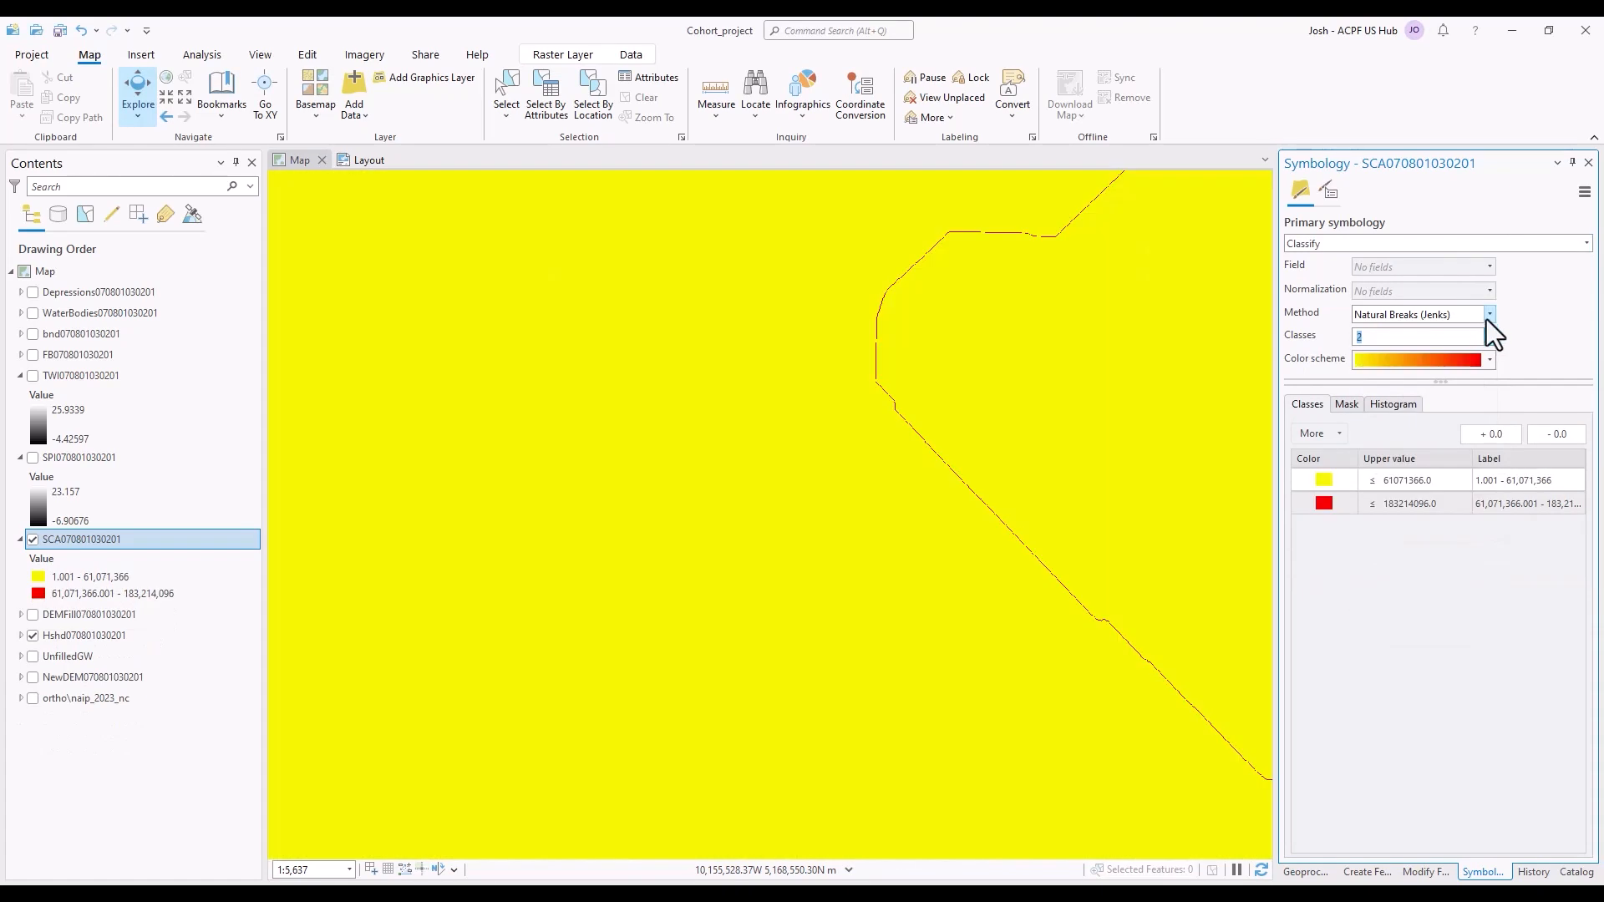
{"action": "left_click", "coordinate": [1488, 316]}
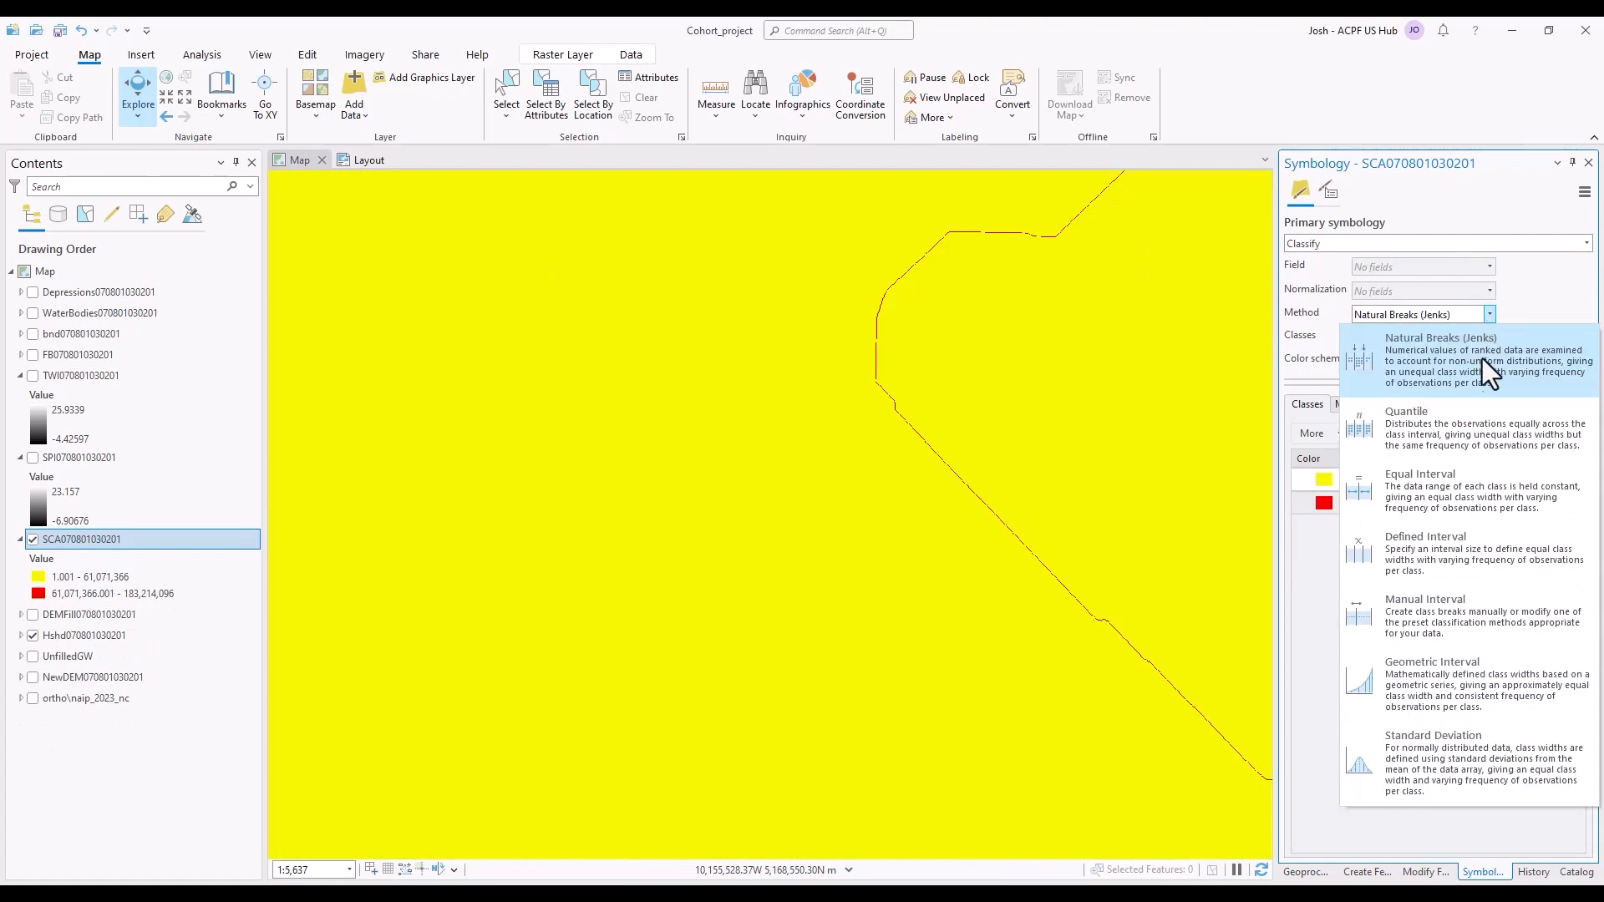
{"action": "left_click", "coordinate": [1471, 599]}
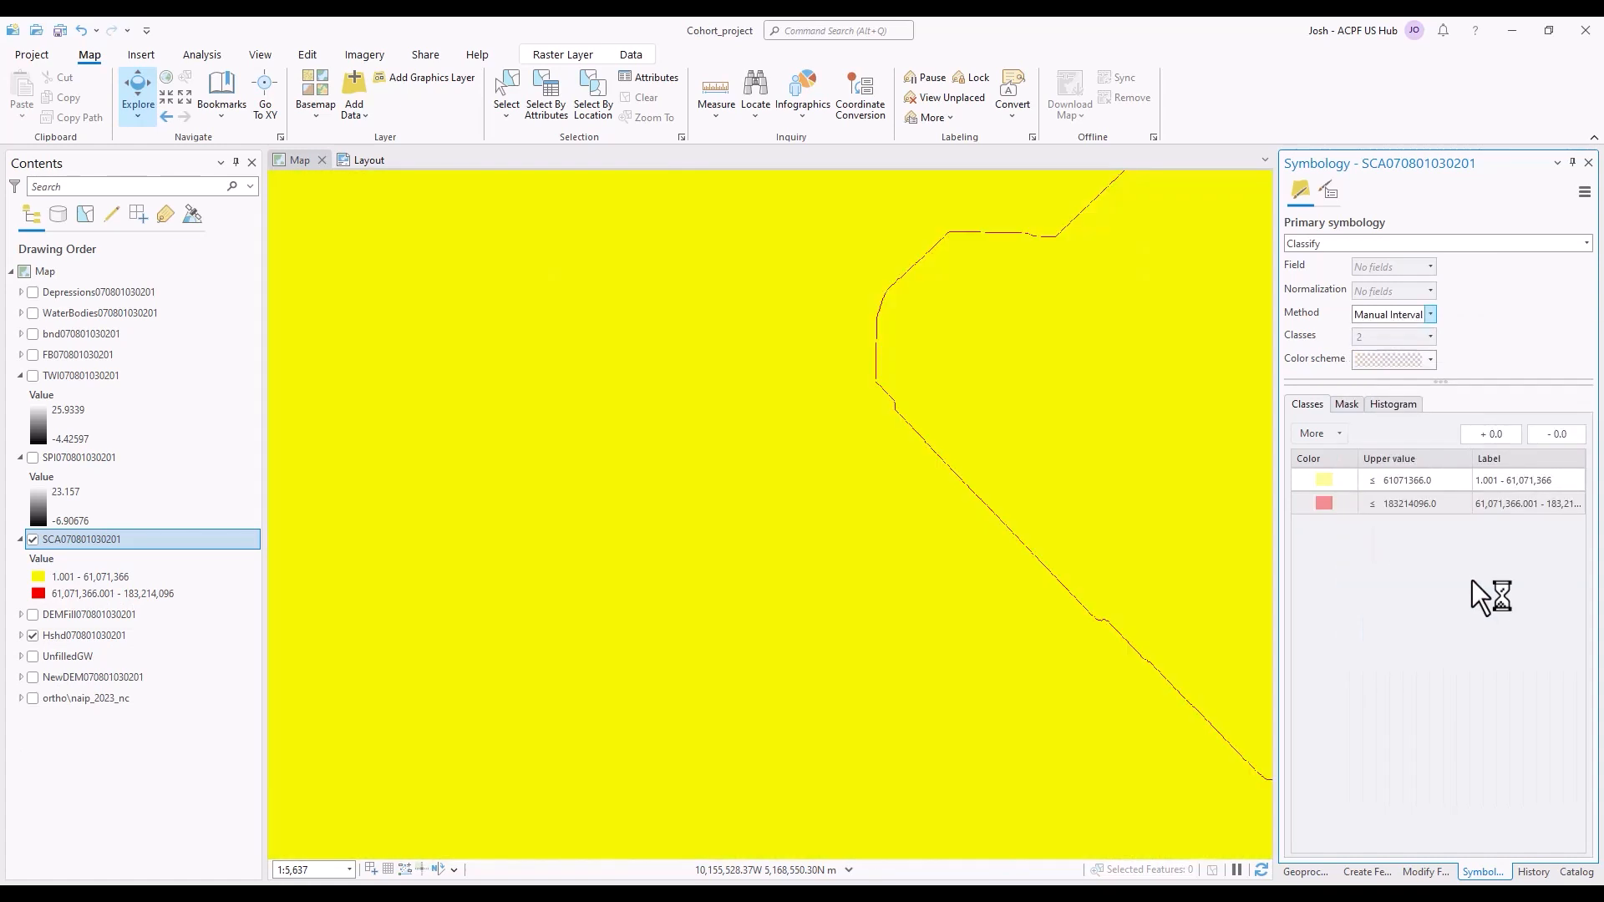
Set the lower catchment area class to No color and the upper class to hex color A50026
{"action": "left_click", "coordinate": [1330, 485]}
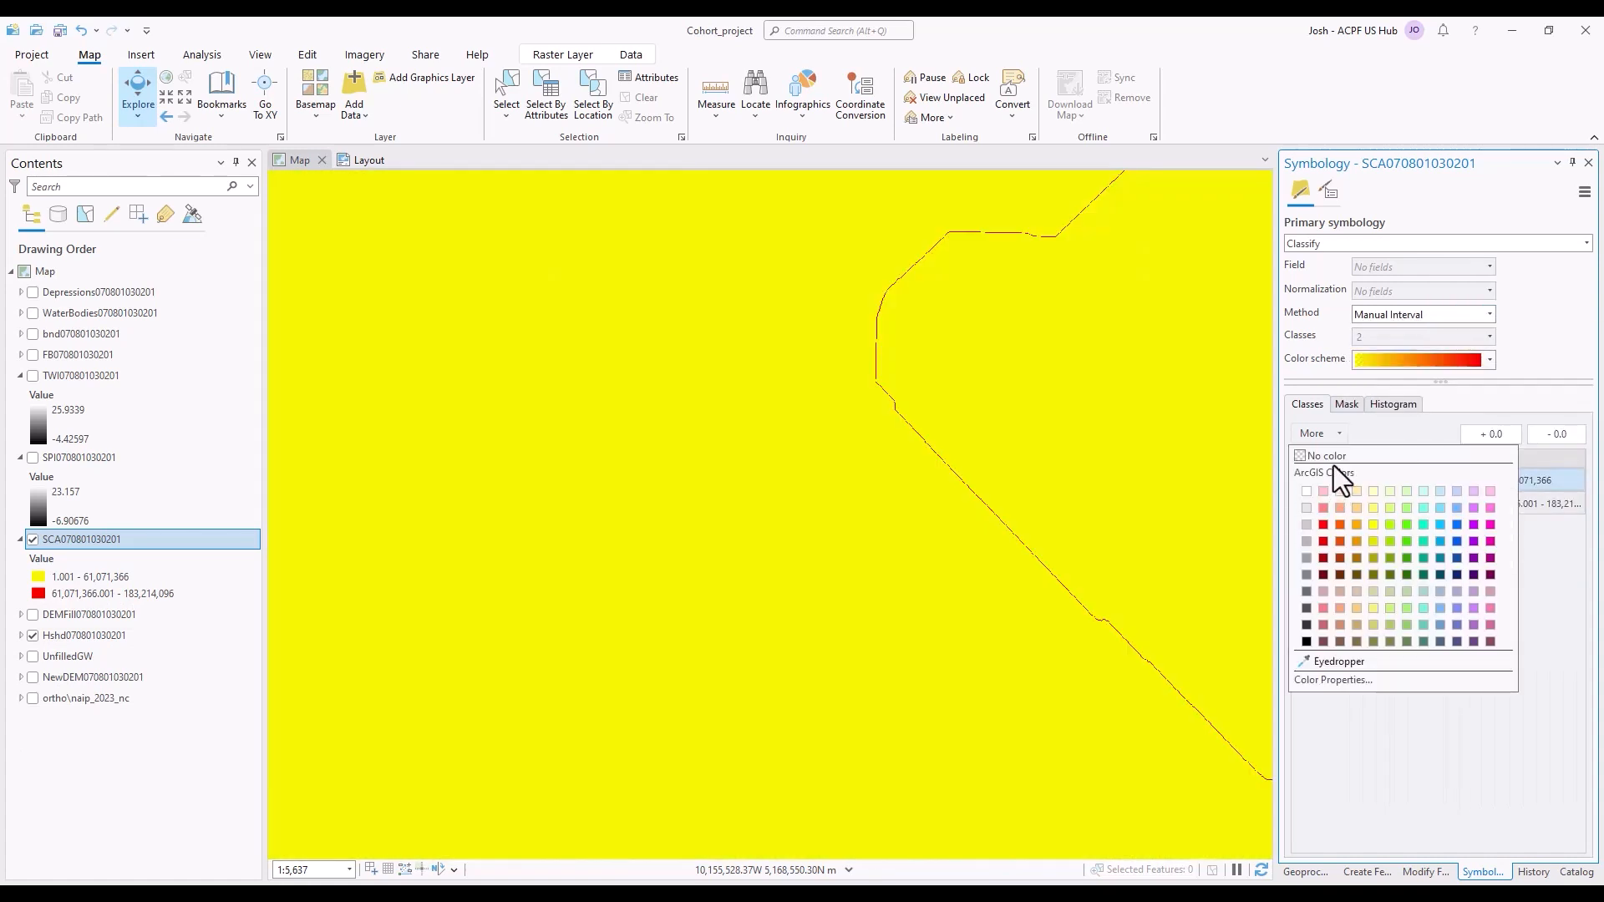
{"action": "left_click", "coordinate": [1337, 459]}
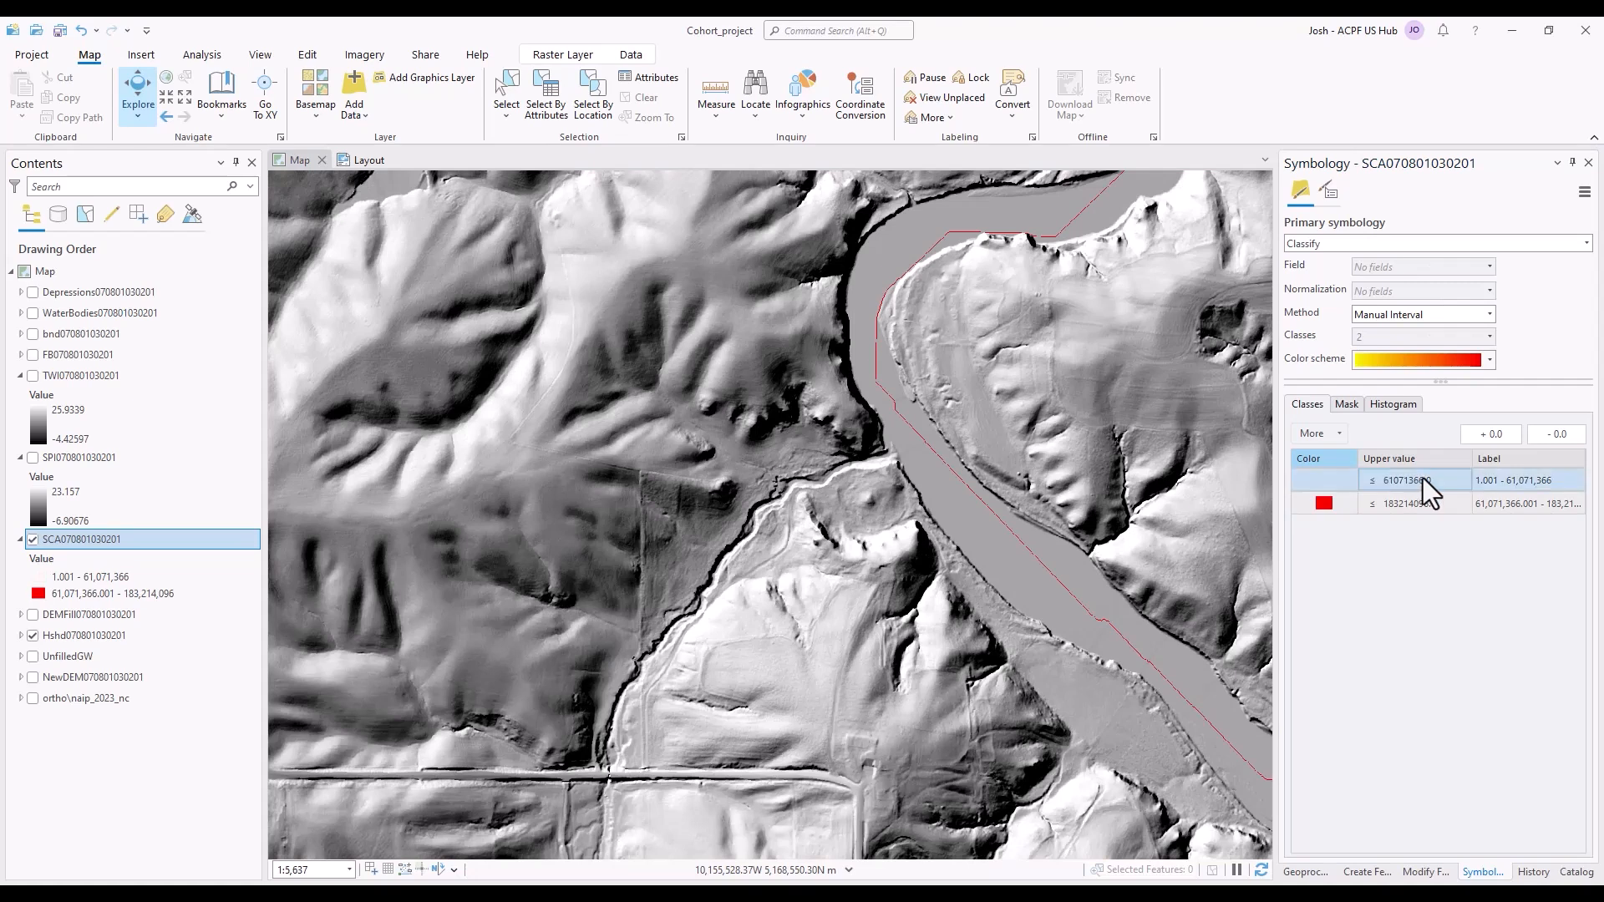
{"action": "left_click", "coordinate": [1325, 505]}
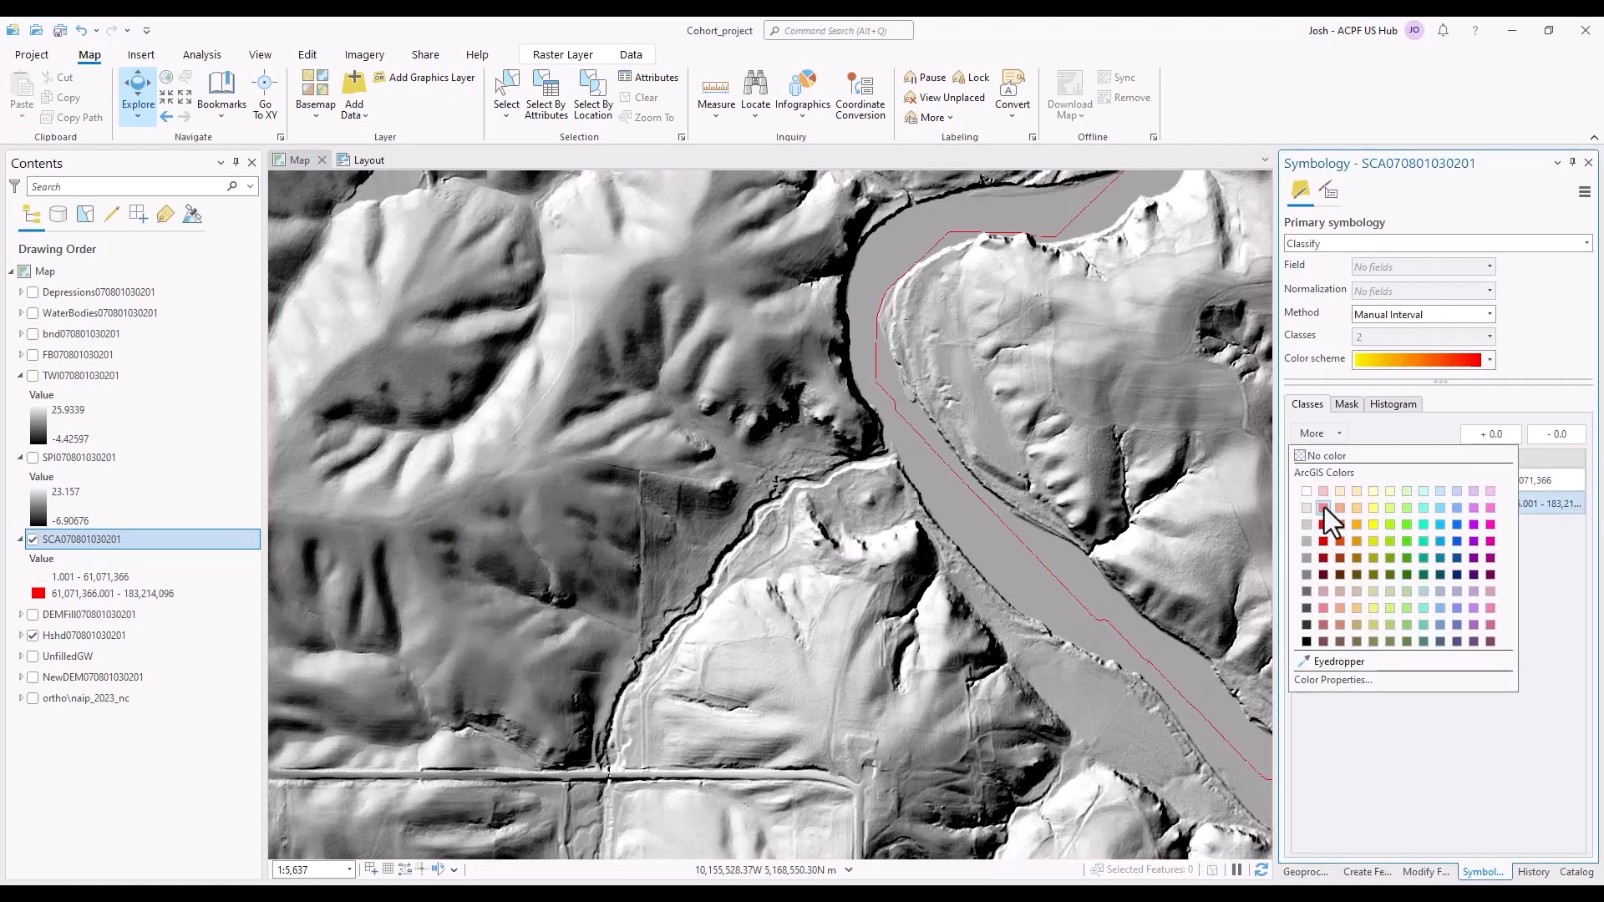
{"action": "left_click", "coordinate": [1364, 681]}
{"action": "double_click", "coordinate": [1120, 694]}
{"action": "type", "text": "A50026"}
{"action": "left_click", "coordinate": [1126, 667]}
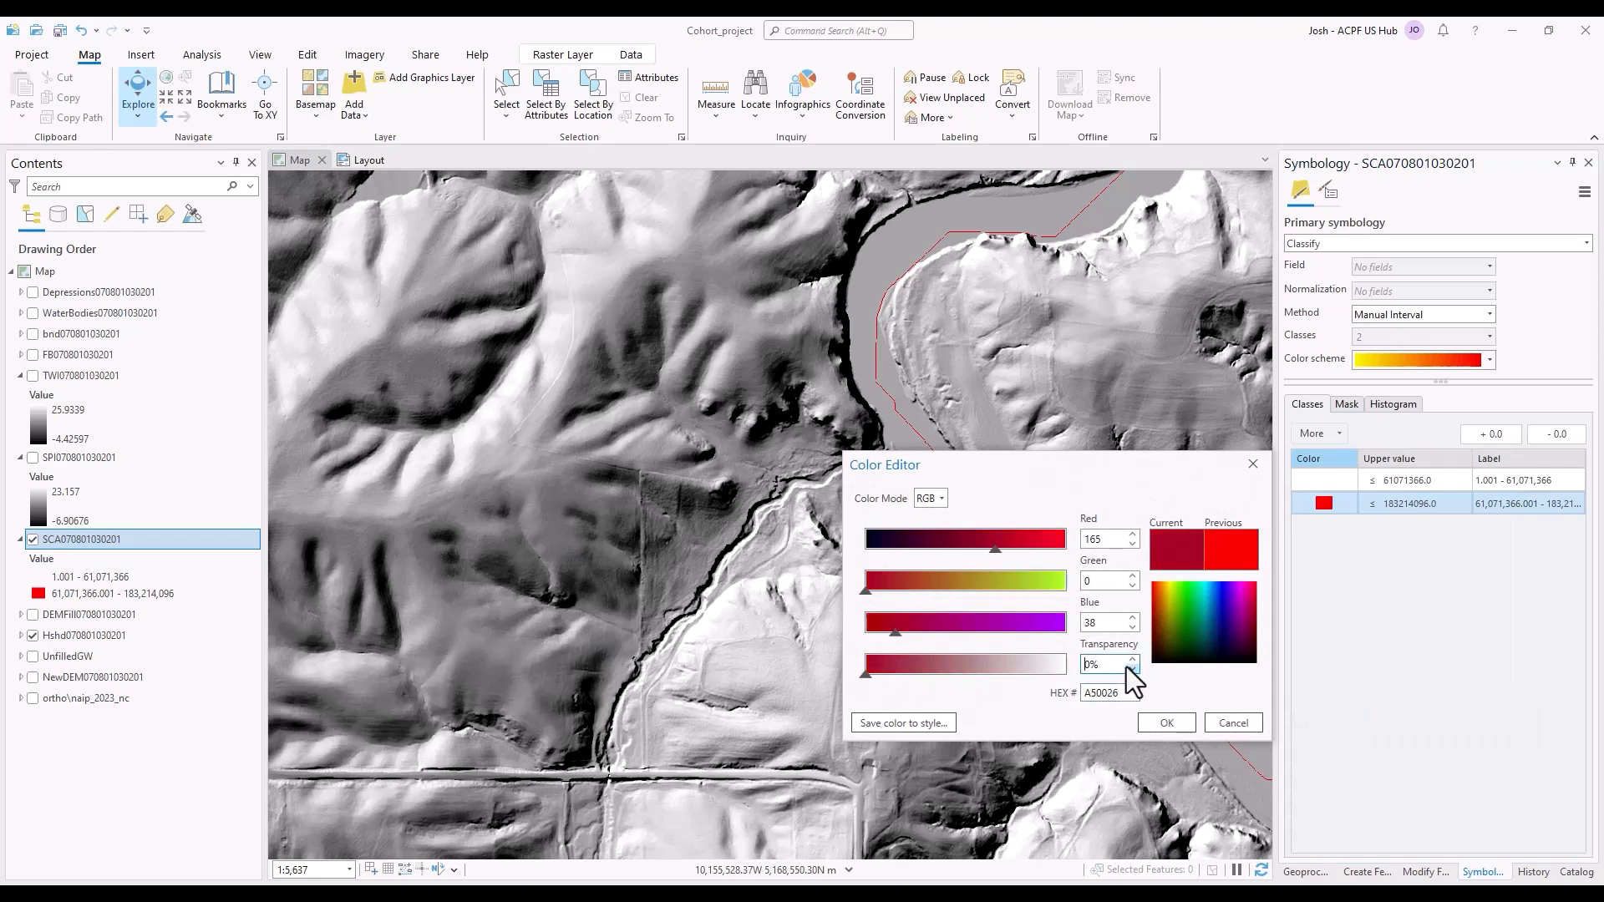
{"action": "left_click", "coordinate": [1170, 721]}
Set the upper value of the first catchment area class to 4000
{"action": "left_click", "coordinate": [1412, 483]}
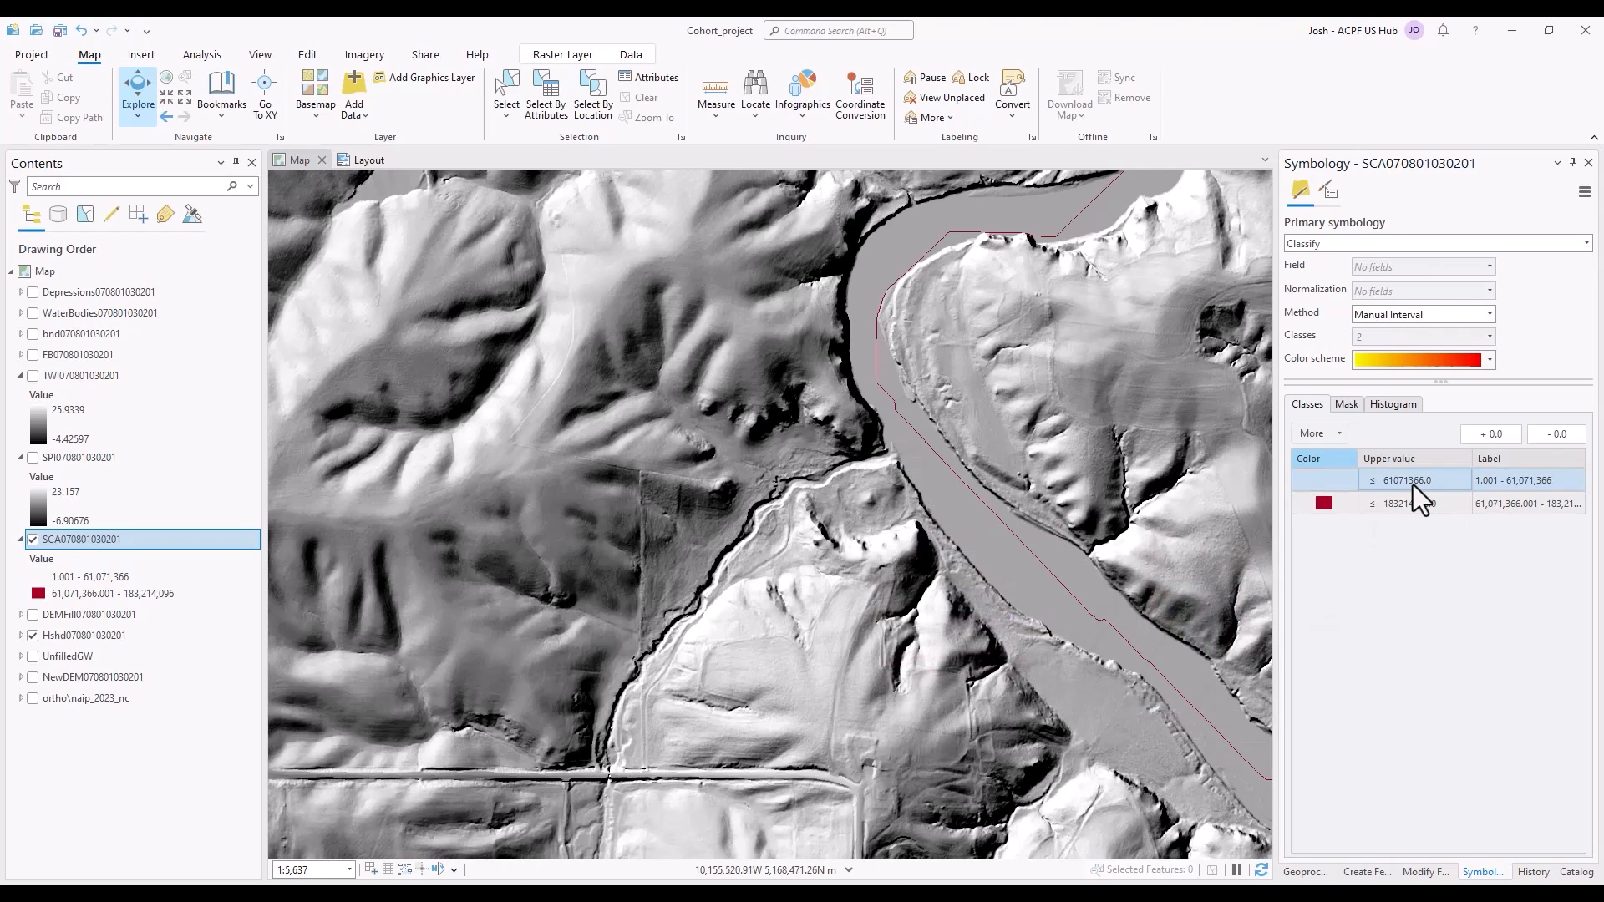
{"action": "left_click", "coordinate": [1412, 484]}
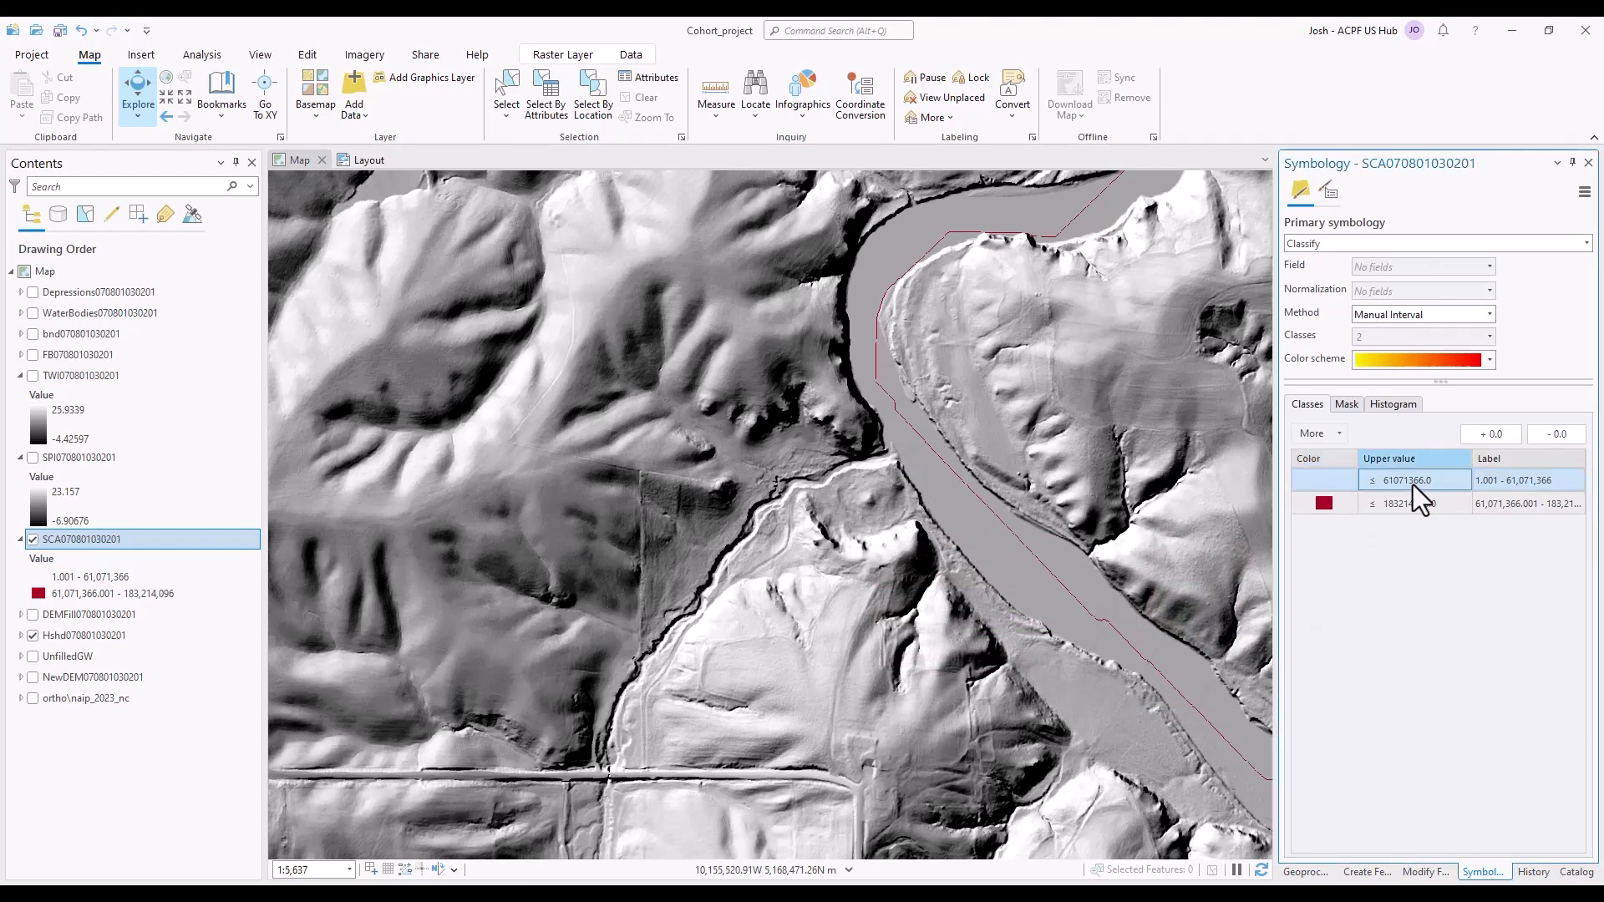
{"action": "type", "text": "4000"}
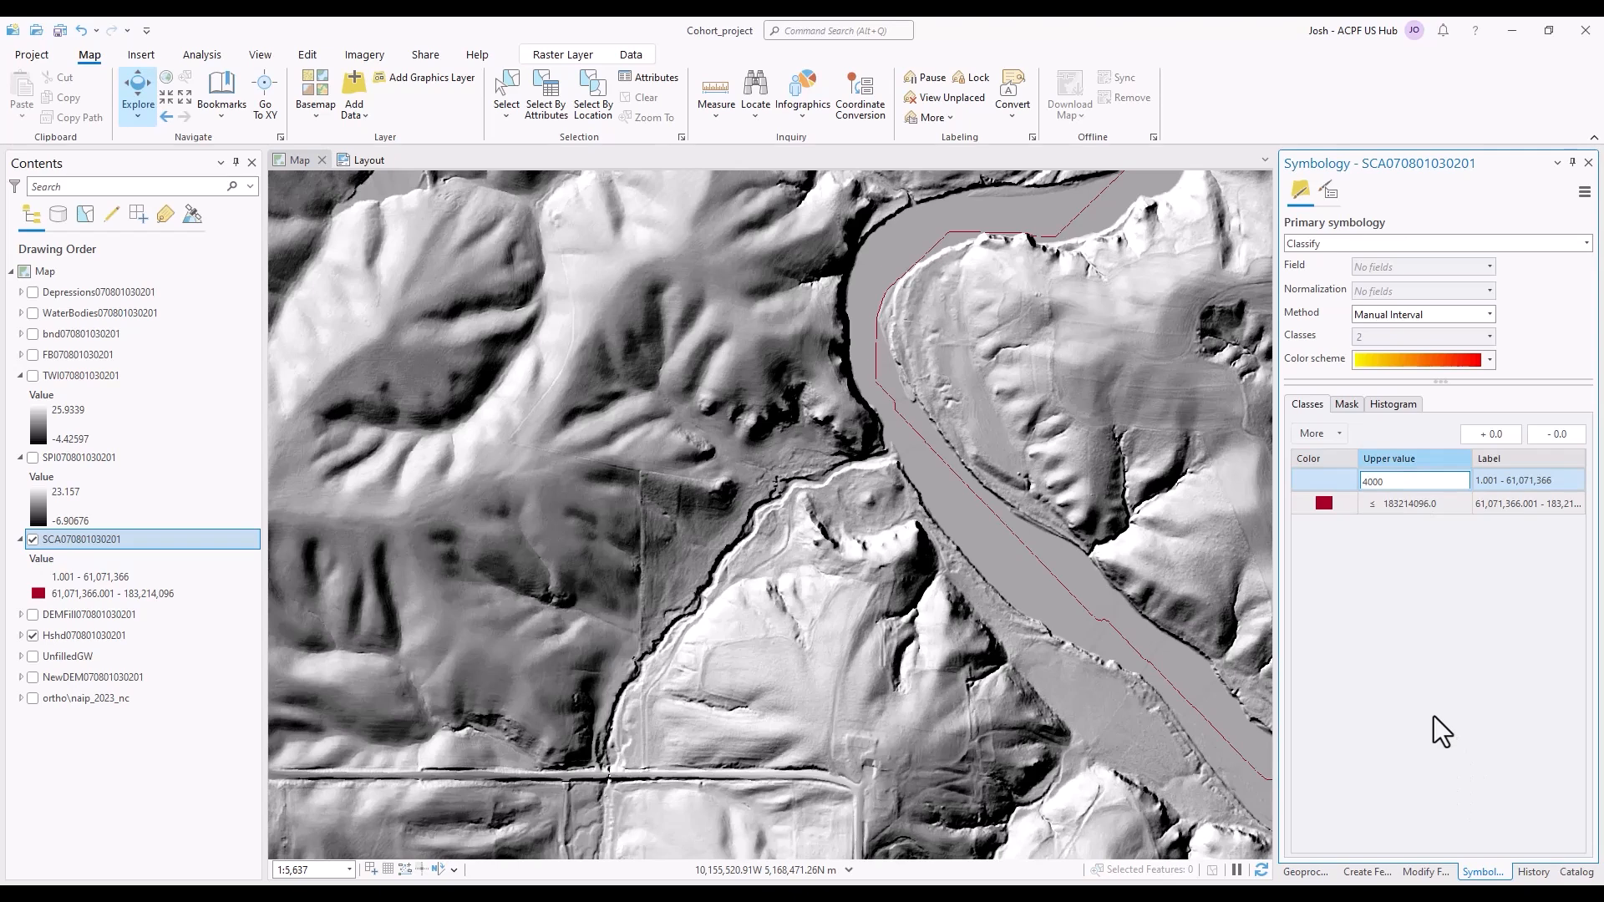
{"action": "key", "text": "Return"}
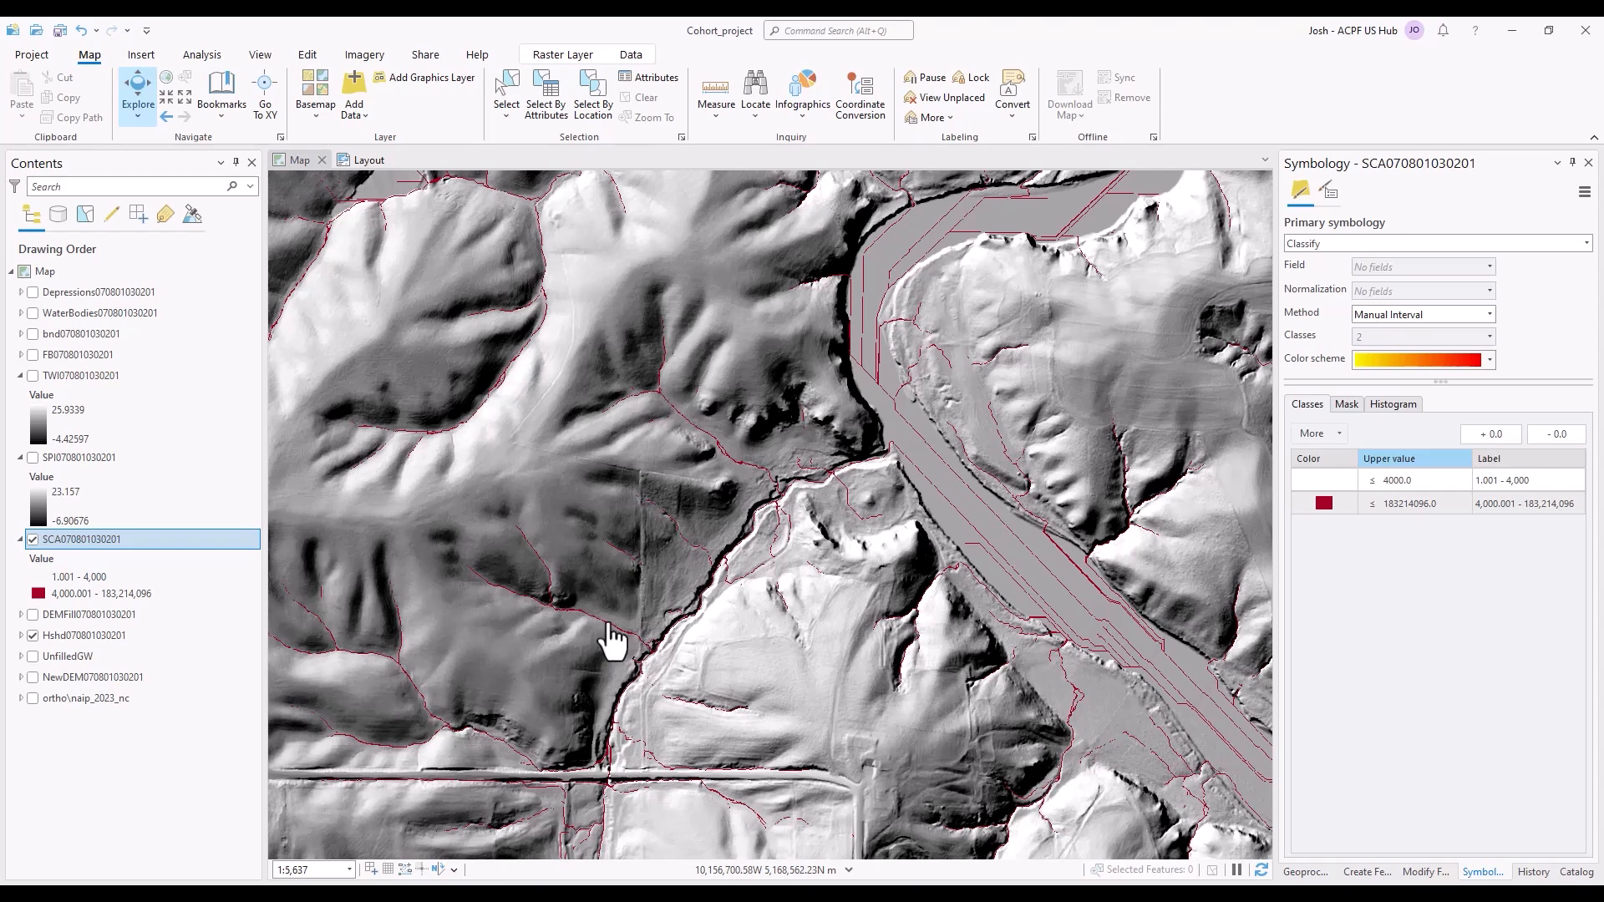
{"action": "left_click", "coordinate": [33, 539]}
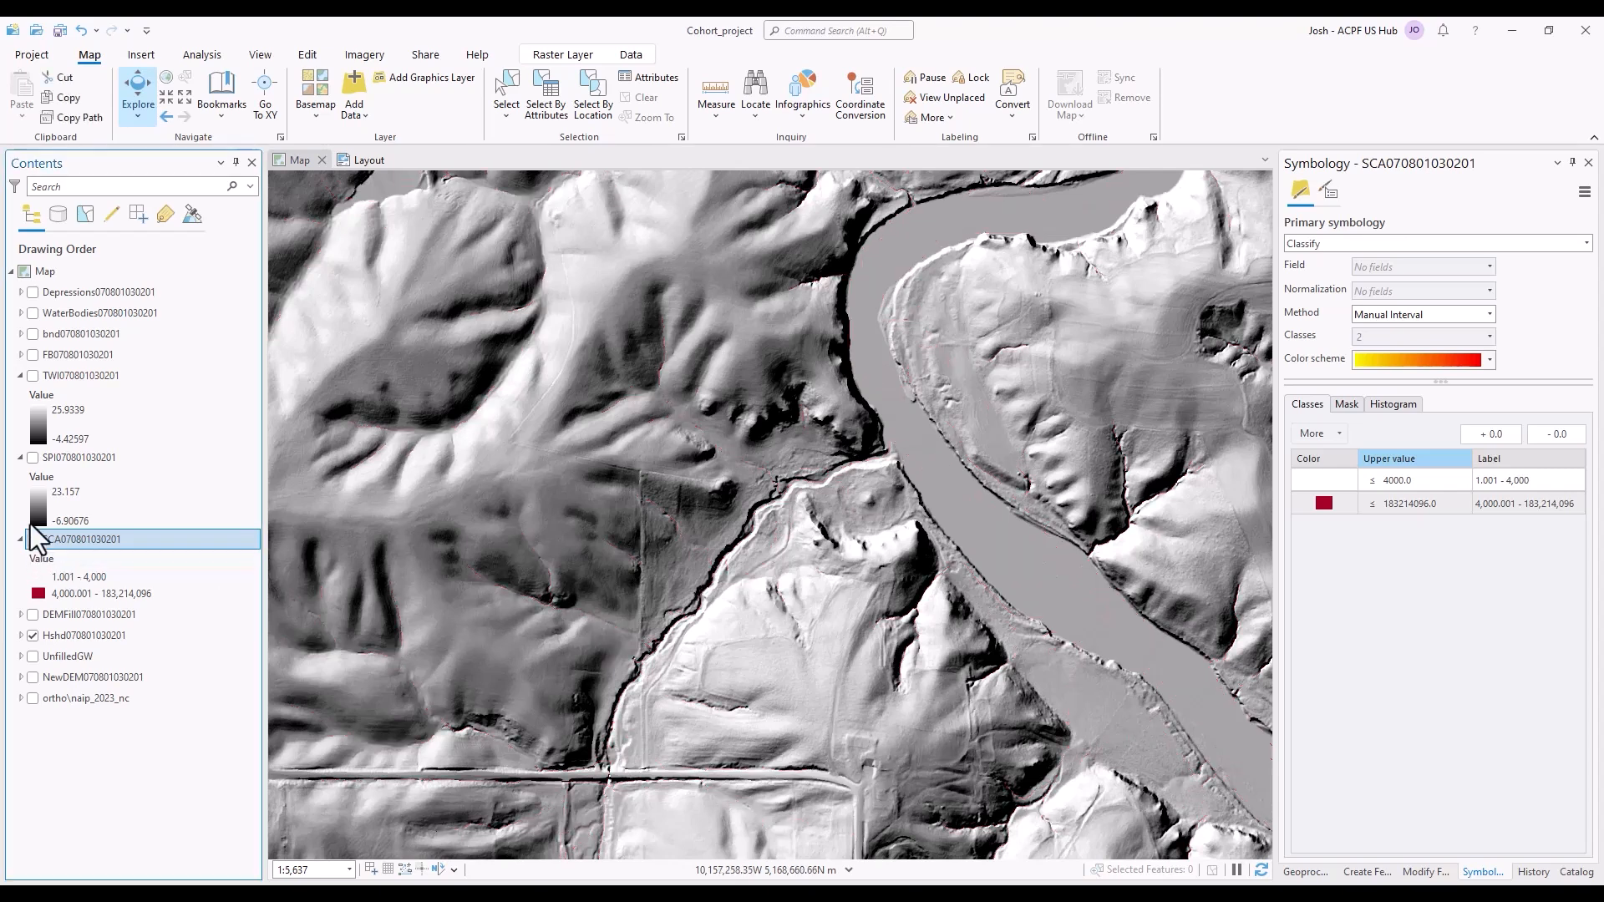
{"action": "left_click", "coordinate": [34, 458]}
{"action": "left_click", "coordinate": [31, 635]}
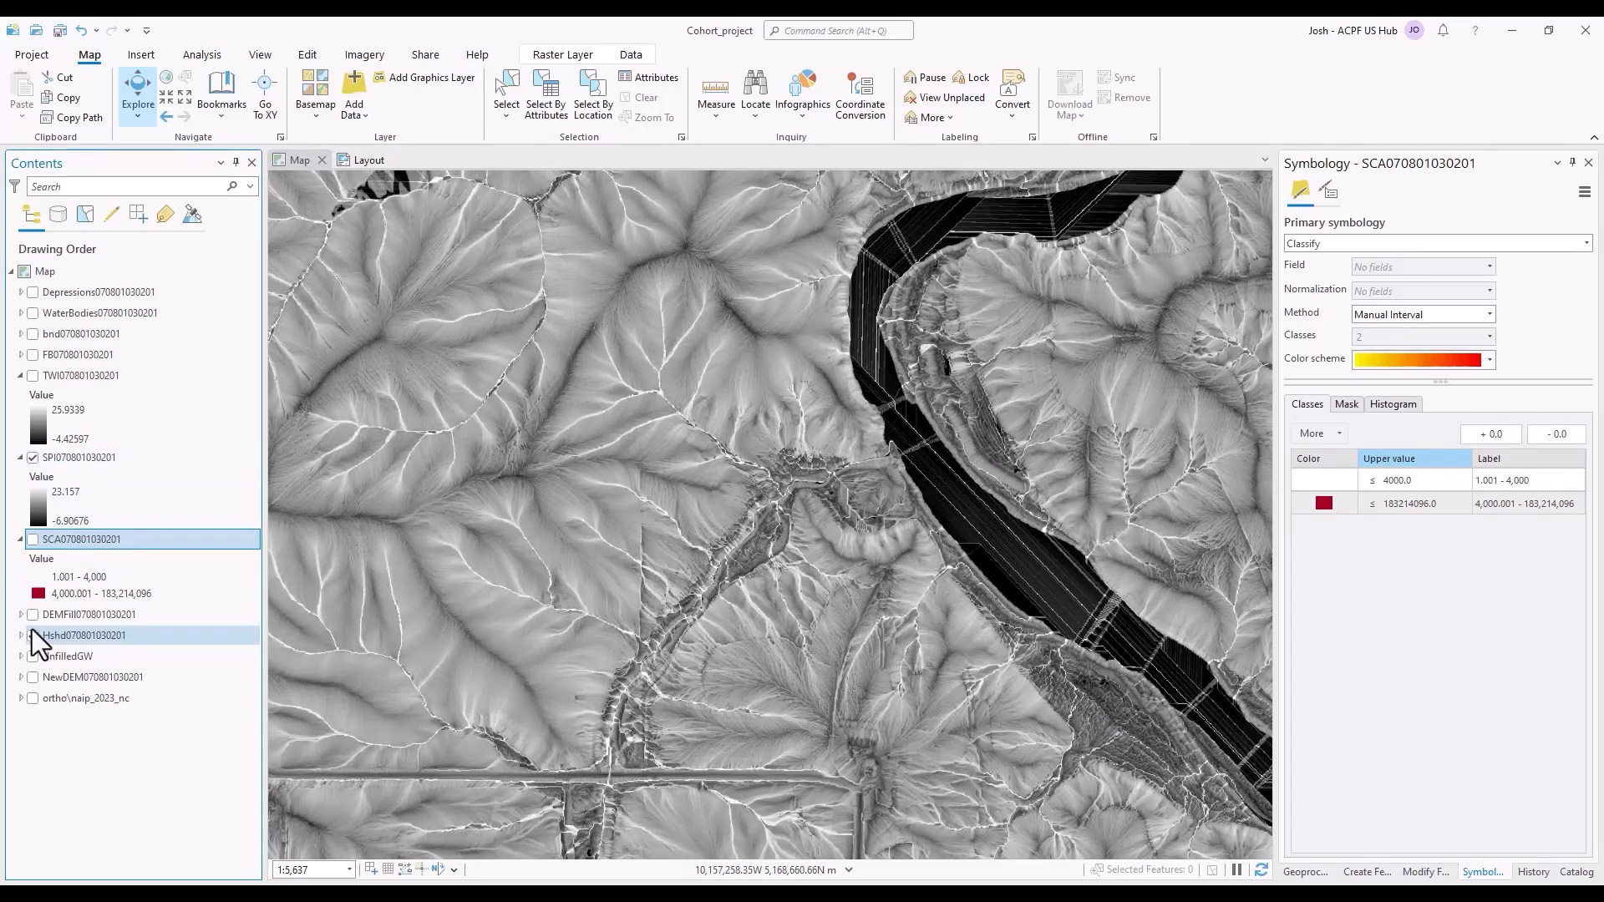
{"action": "left_click", "coordinate": [32, 636]}
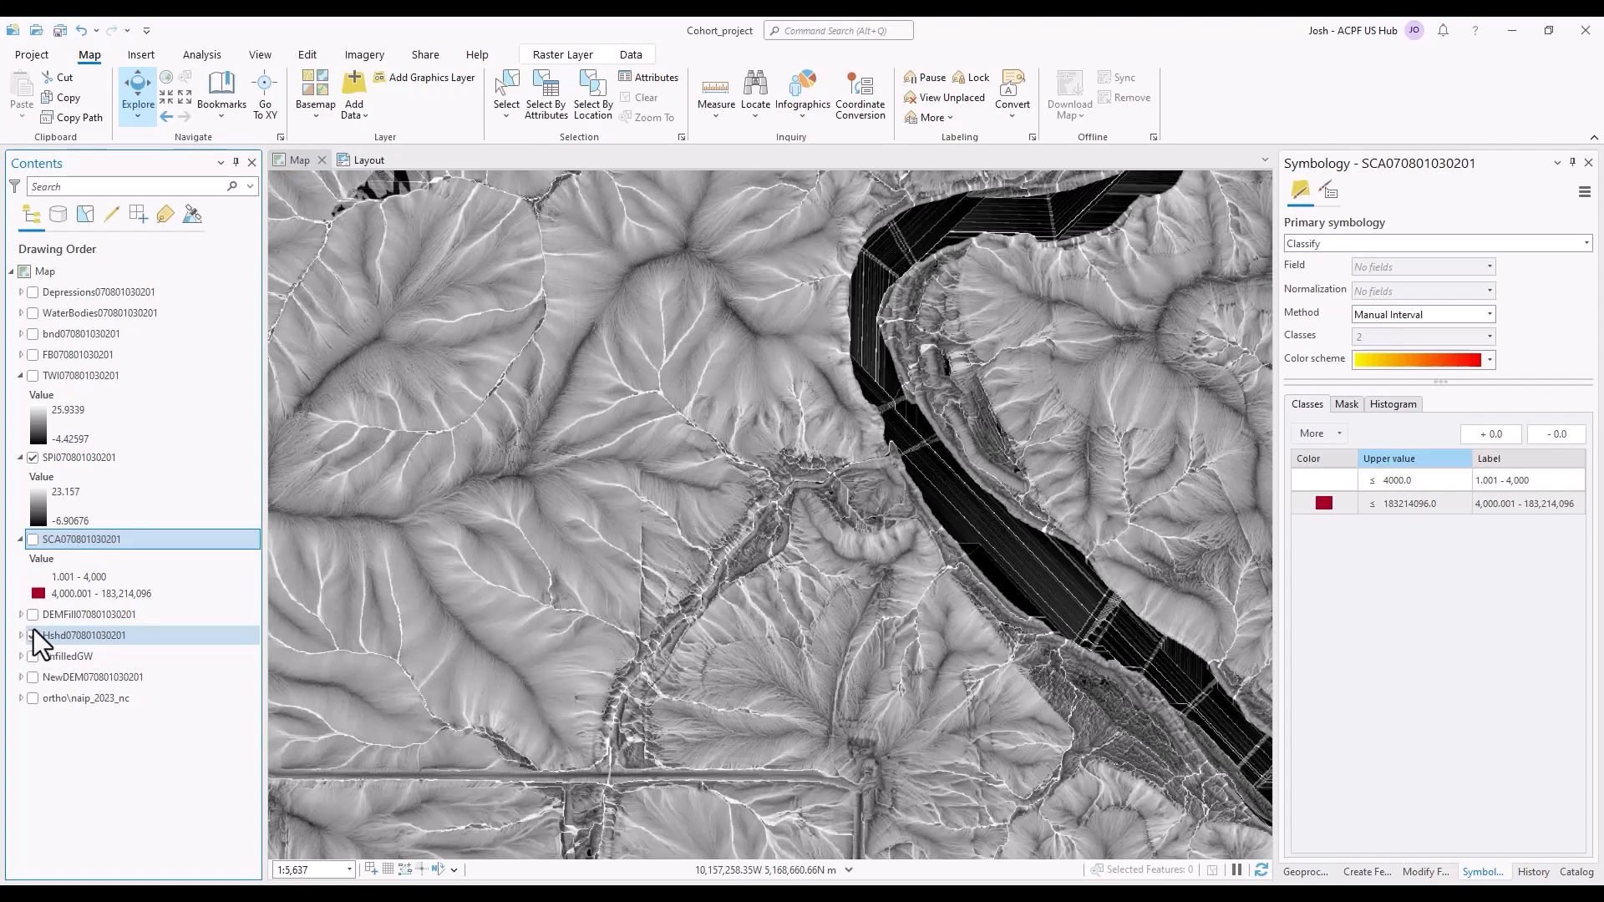
Apply a continuous yellow-green-blue color scheme to the stream power index layer and set its statistics to DRA
{"action": "left_click", "coordinate": [67, 468]}
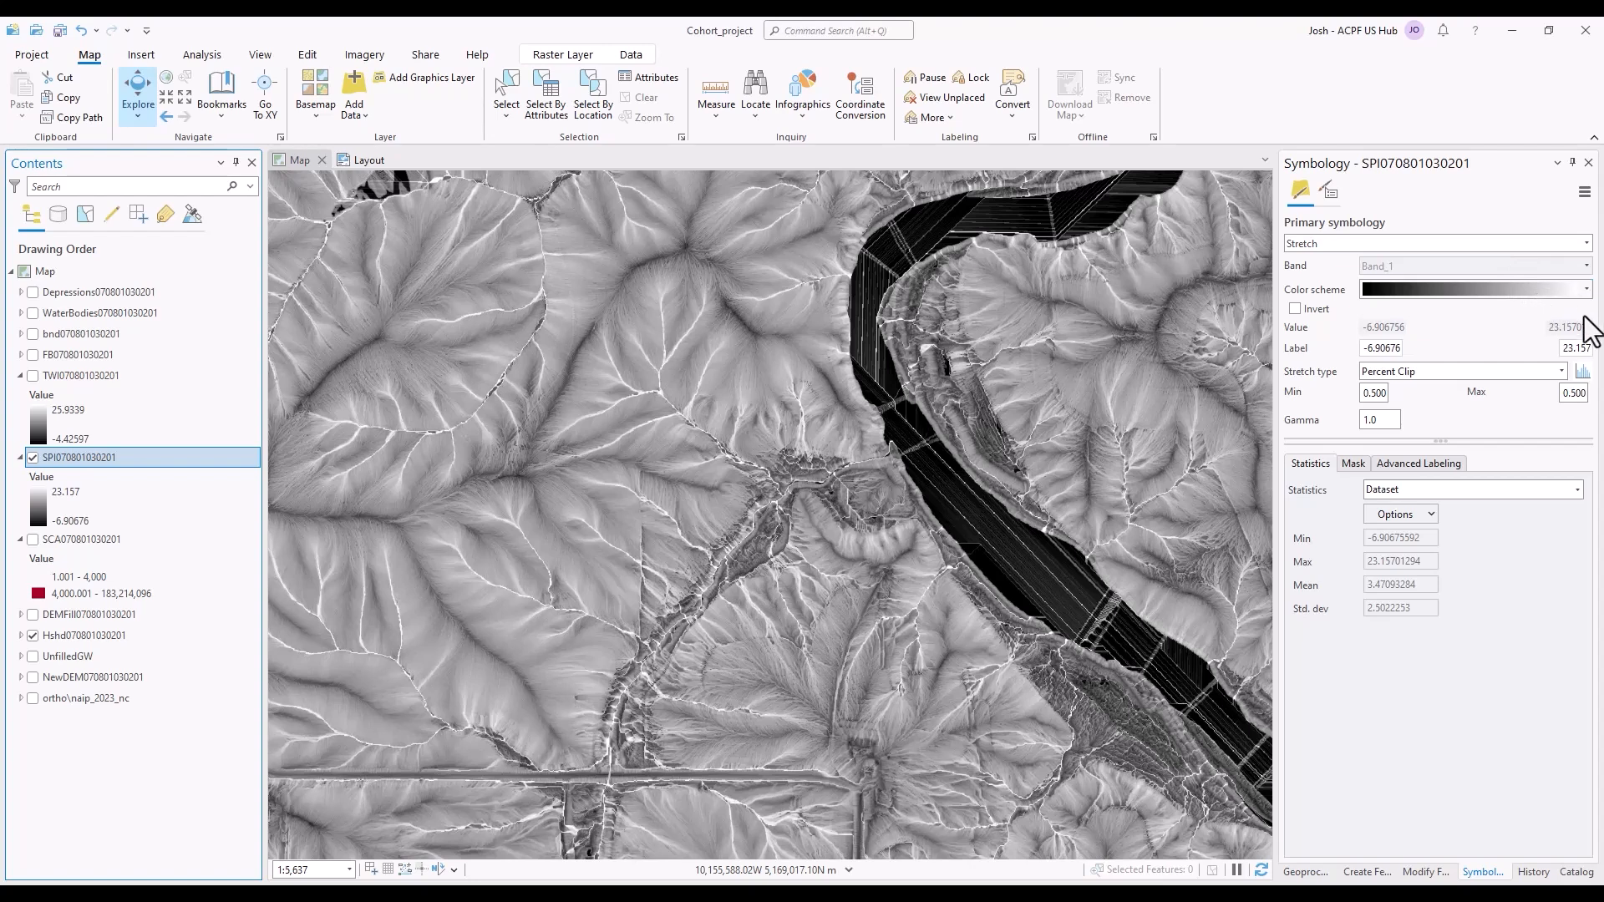
{"action": "left_click", "coordinate": [1586, 289]}
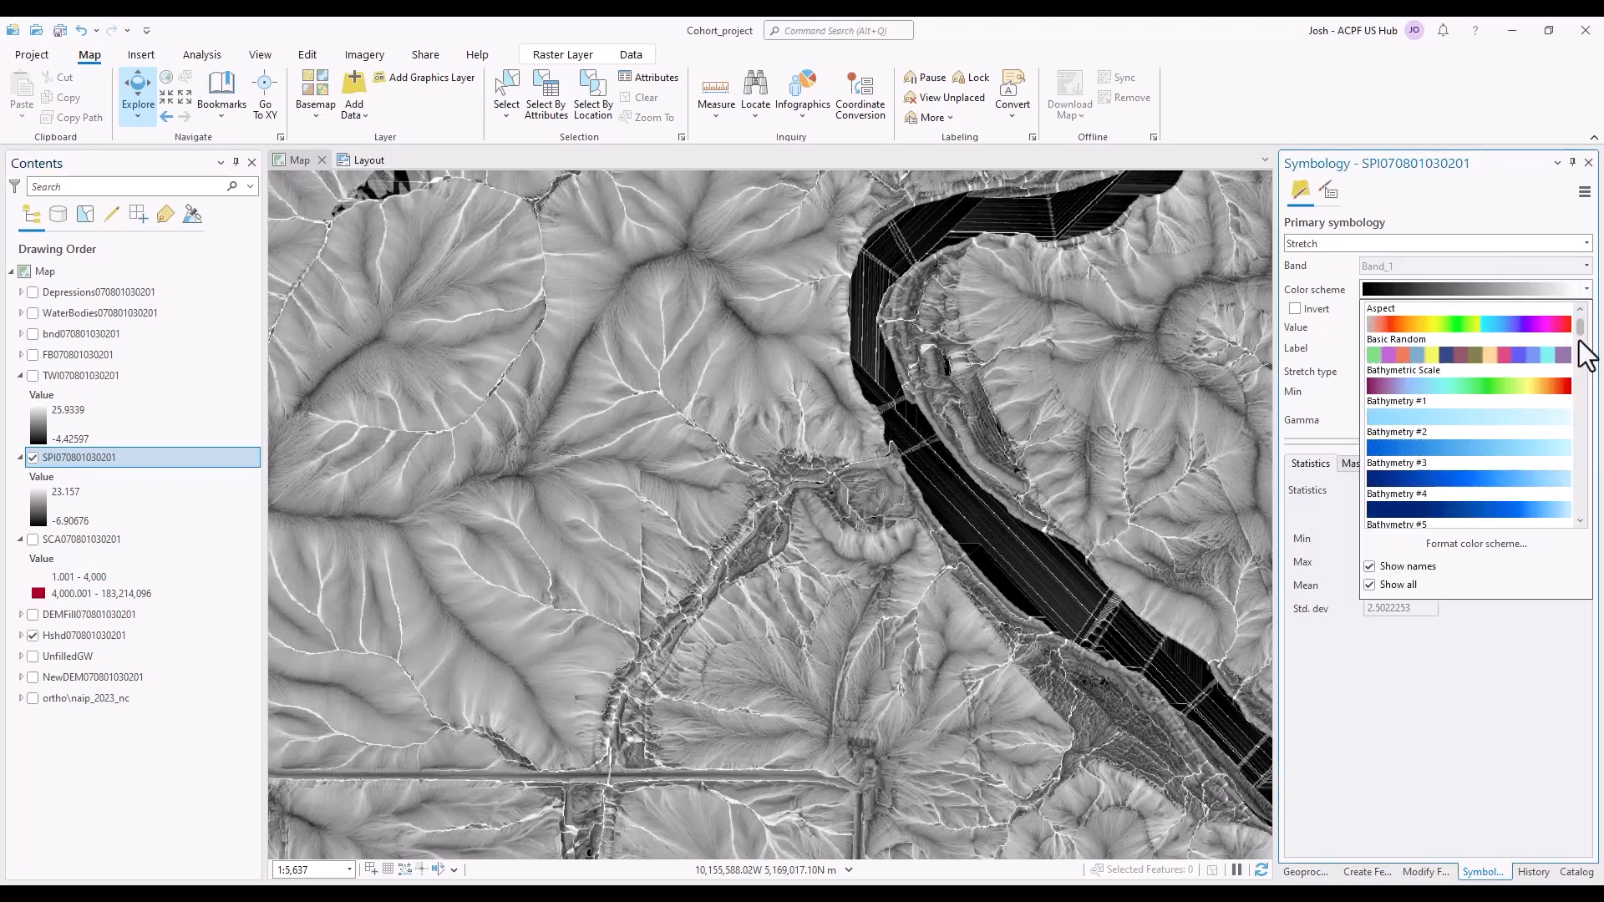
{"action": "scroll", "coordinate": [1579, 390], "scroll_direction": "down", "scroll_amount": 10}
{"action": "left_click_drag", "start_coordinate": [1580, 389], "coordinate": [1587, 513]}
{"action": "left_click", "coordinate": [1559, 520]}
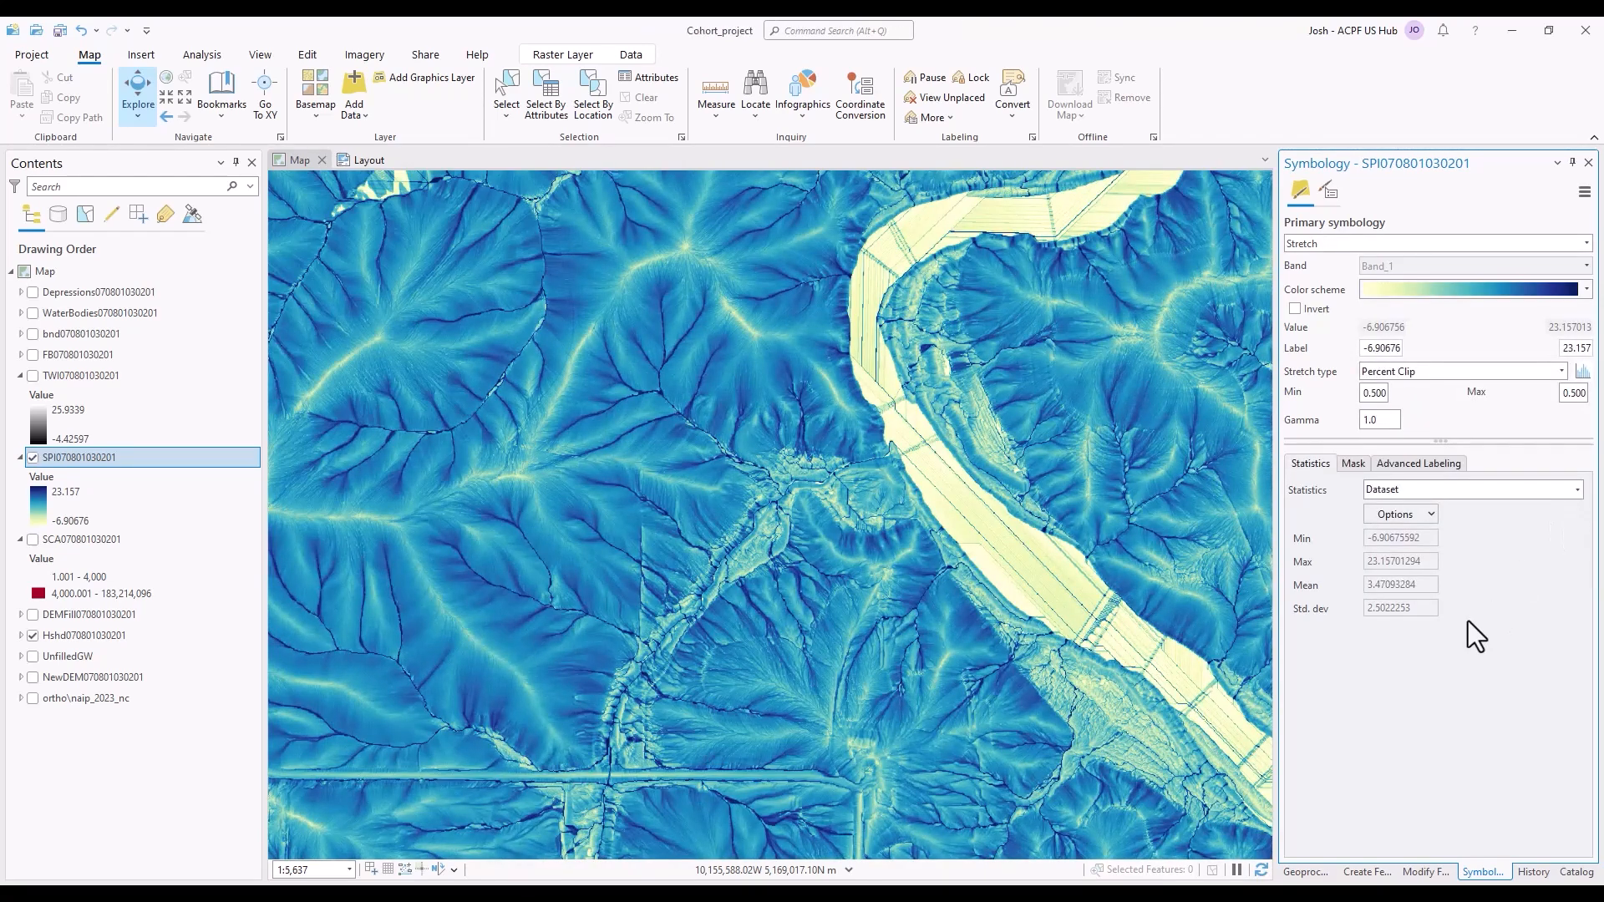
{"action": "left_click", "coordinate": [1507, 534]}
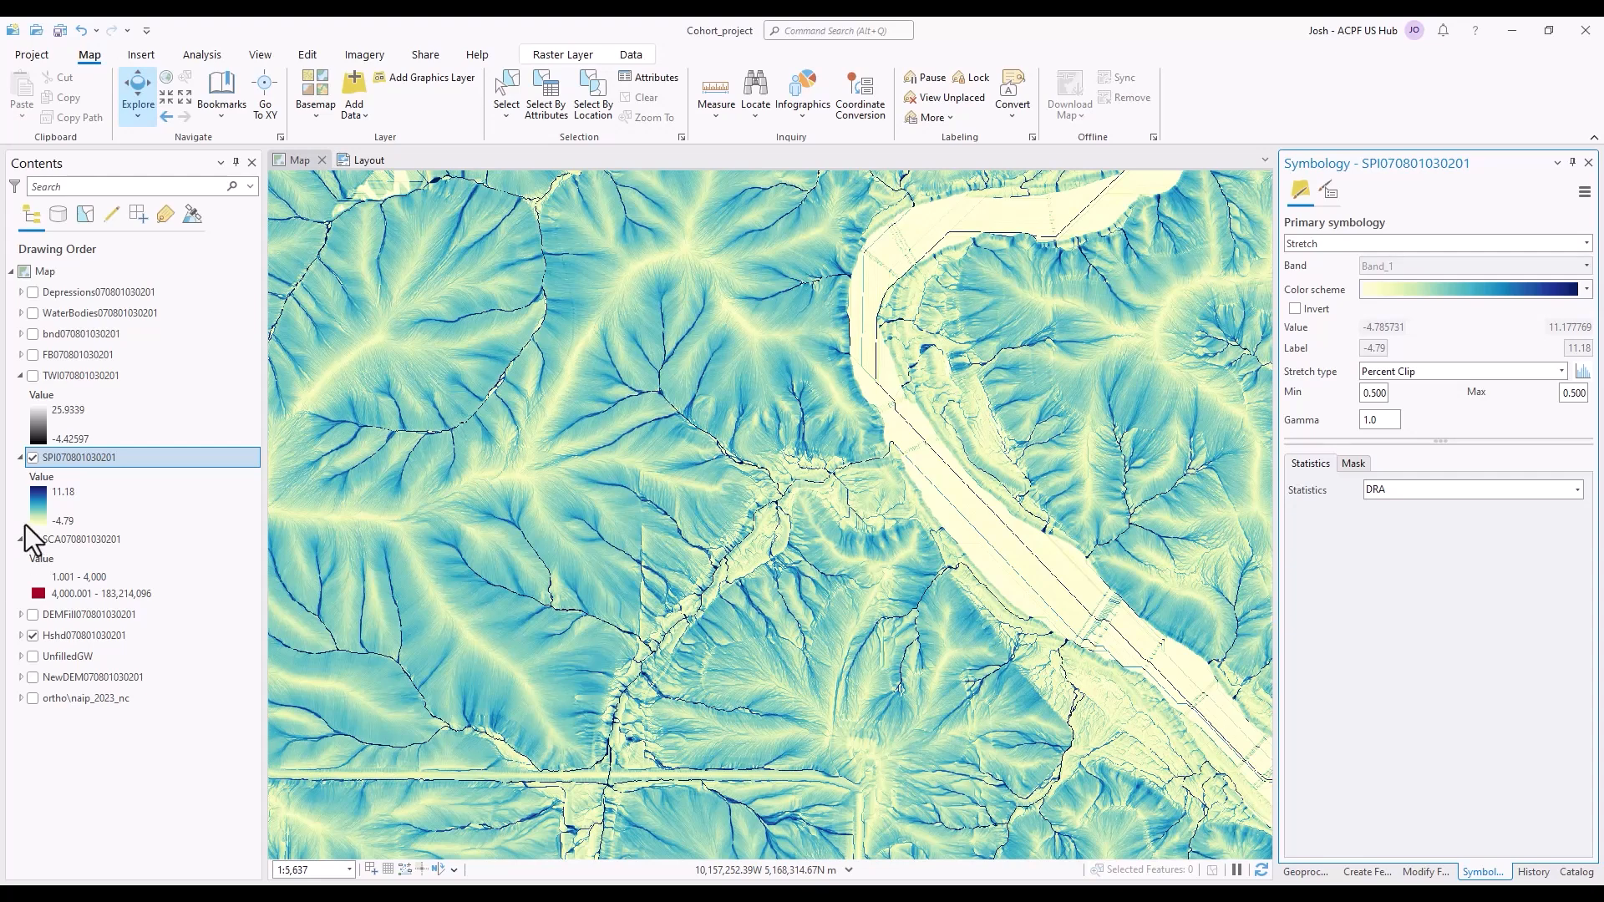
{"action": "left_click", "coordinate": [32, 458]}
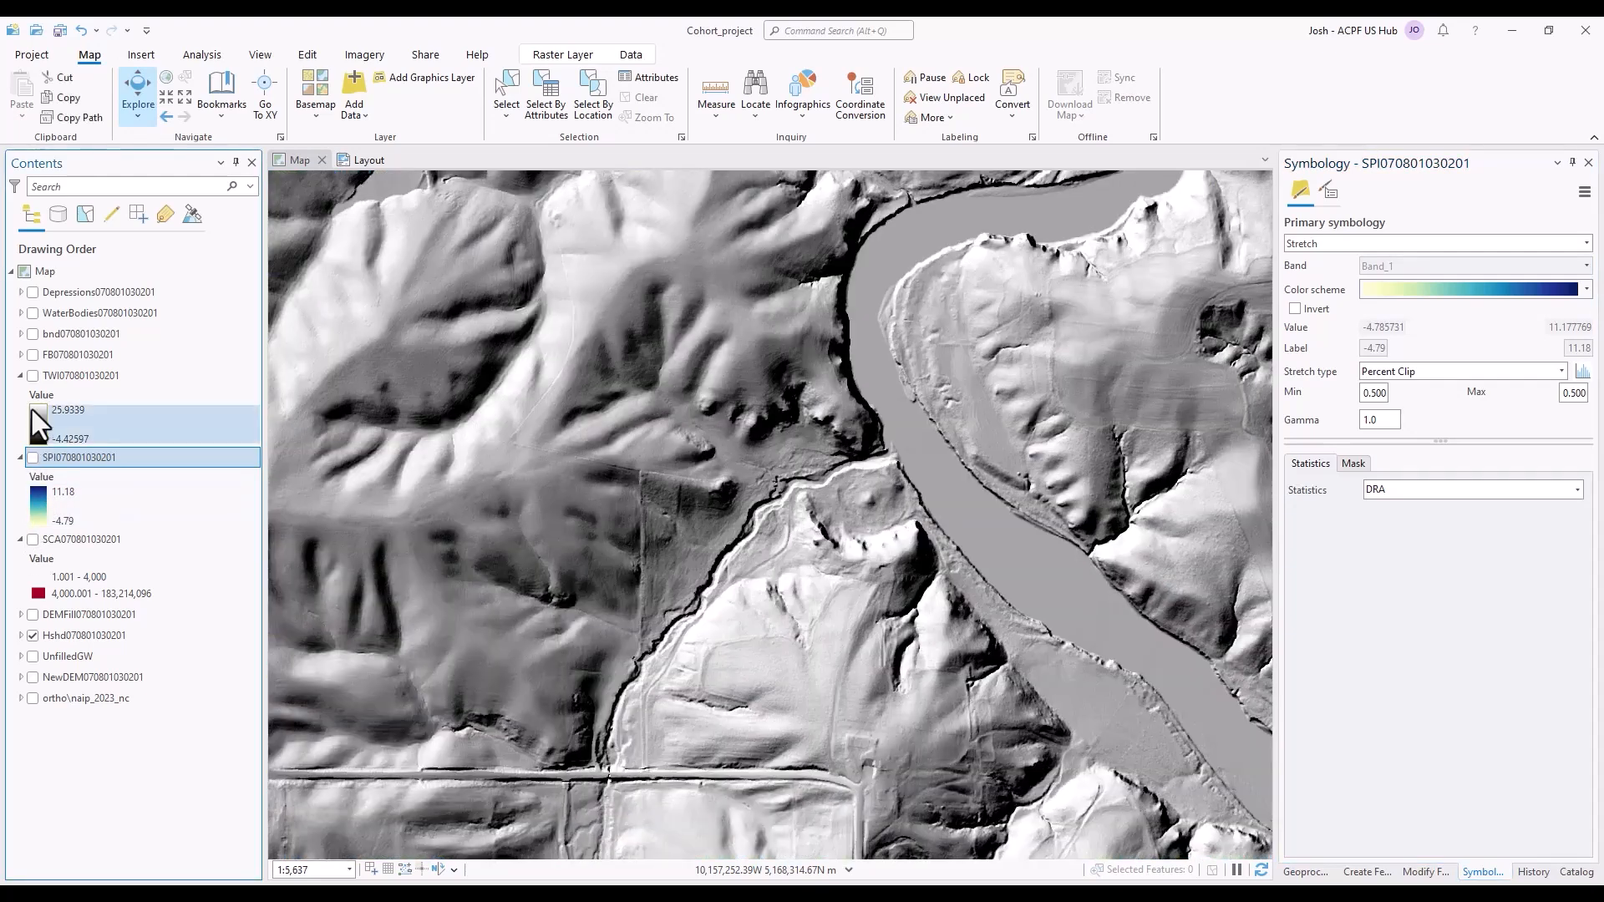
{"action": "left_click", "coordinate": [35, 375]}
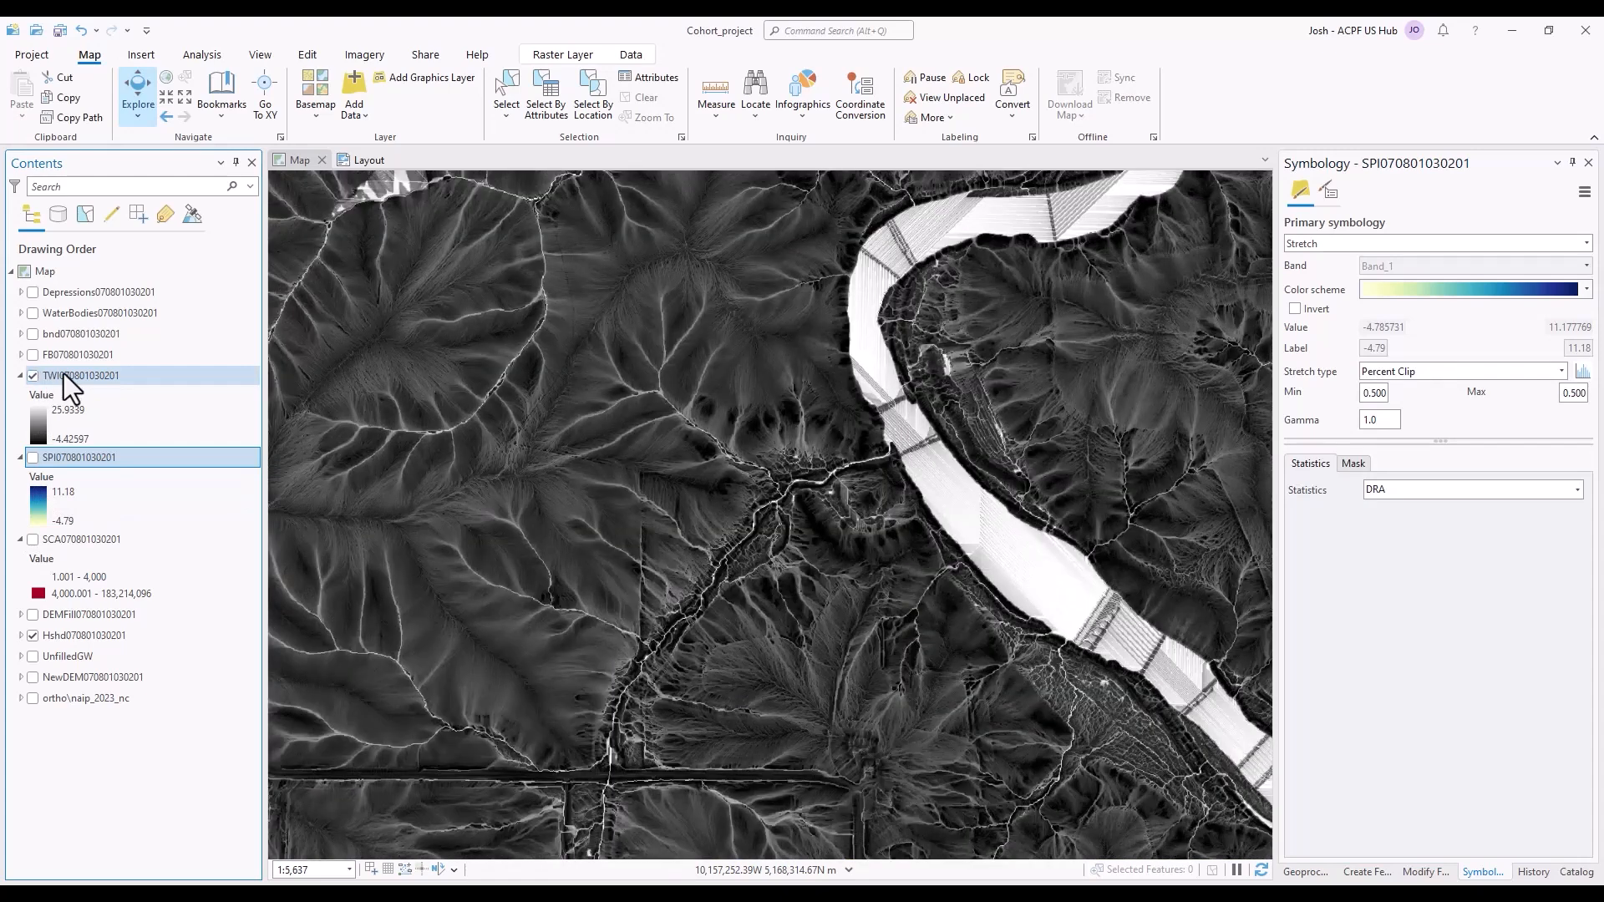
{"action": "left_click", "coordinate": [63, 373]}
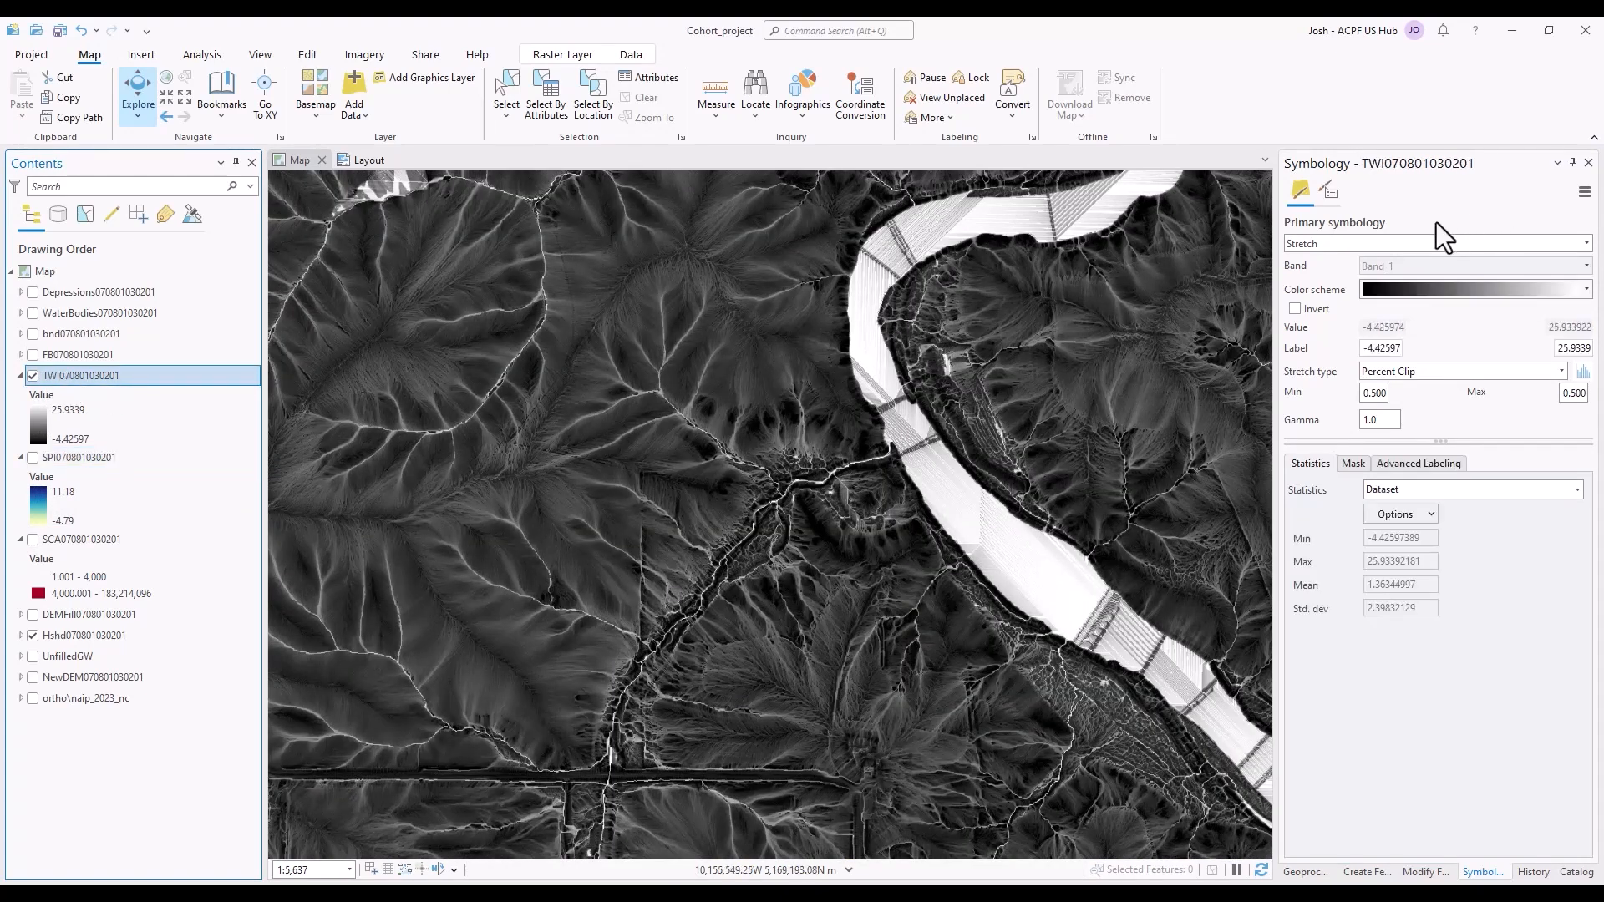
{"action": "left_click", "coordinate": [1587, 289]}
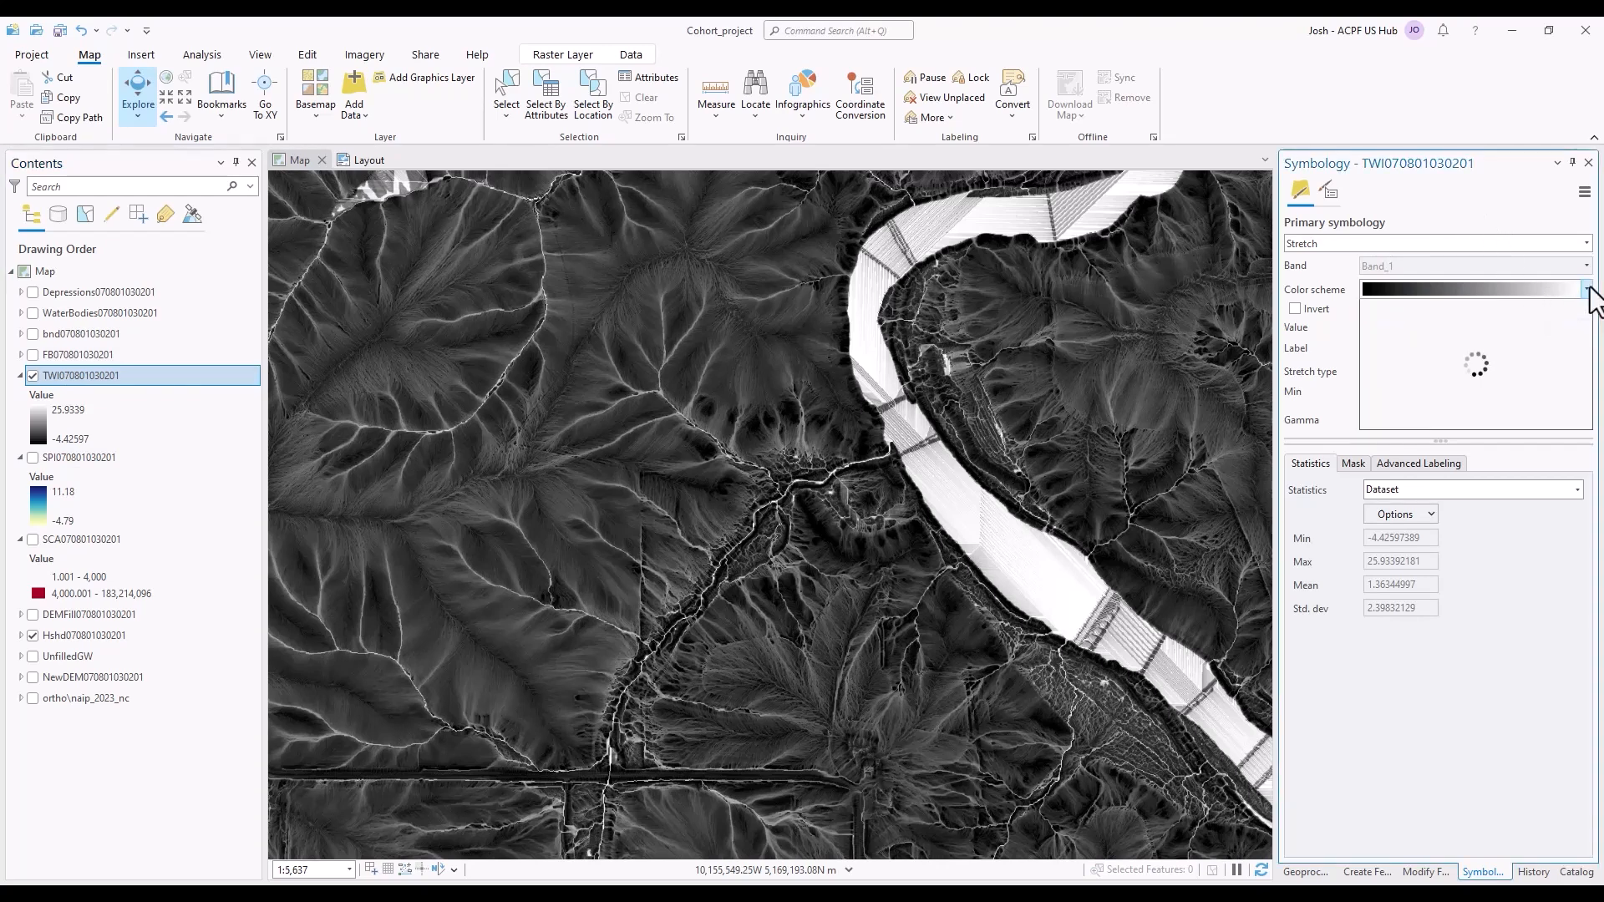
{"action": "left_click_drag", "start_coordinate": [1580, 330], "coordinate": [1601, 514]}
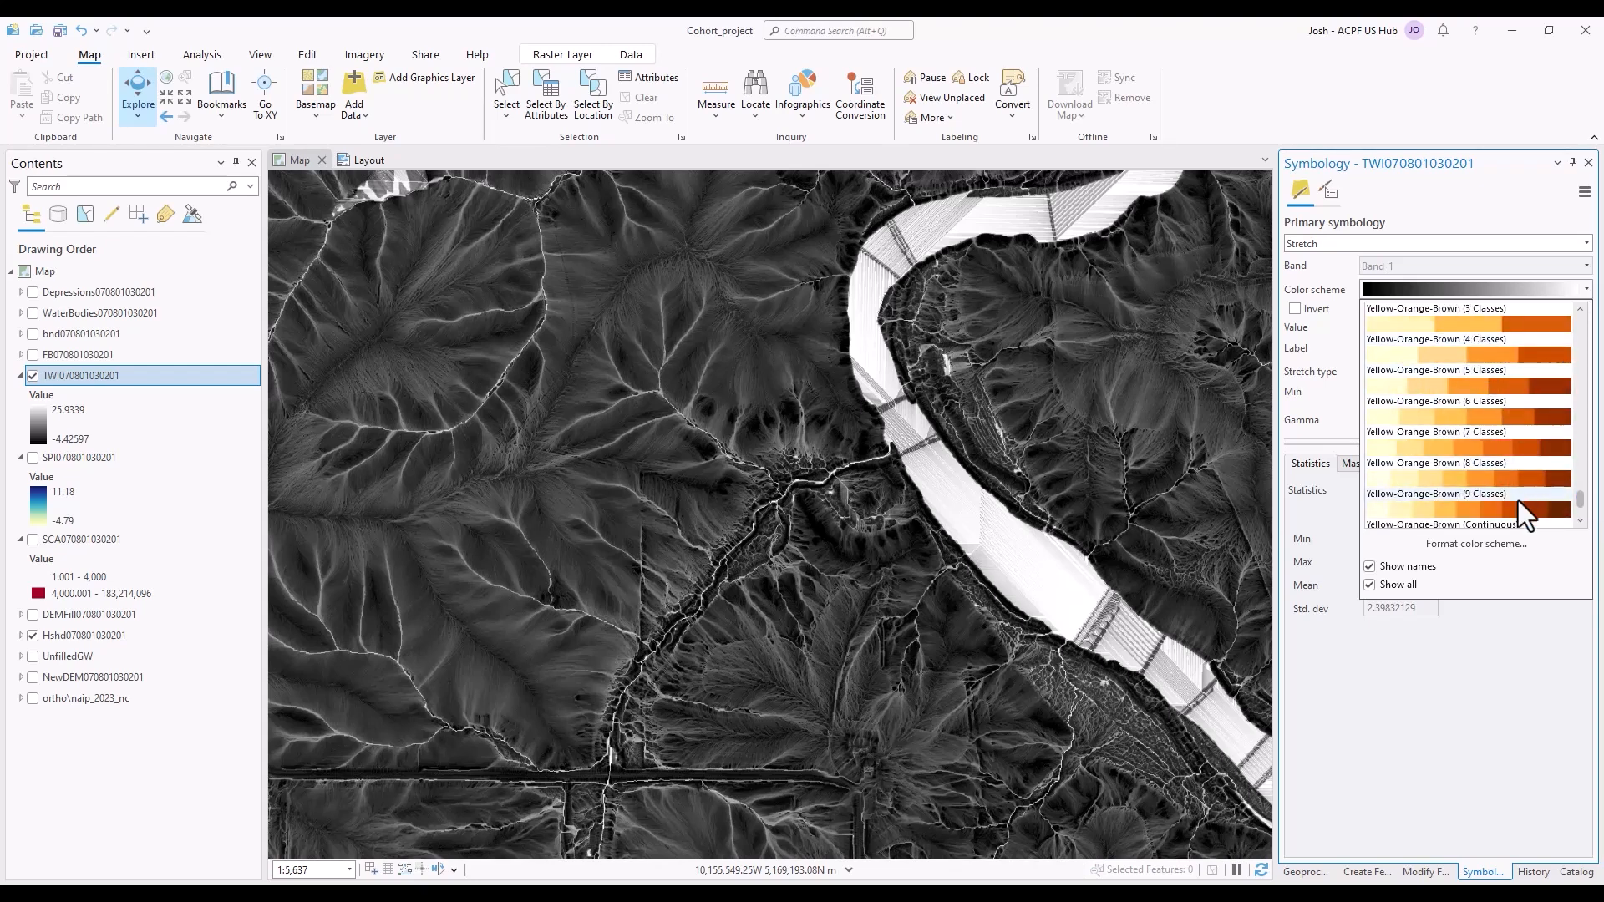
{"action": "scroll", "coordinate": [1517, 500], "scroll_direction": "down", "scroll_amount": 1}
{"action": "left_click", "coordinate": [1505, 451]}
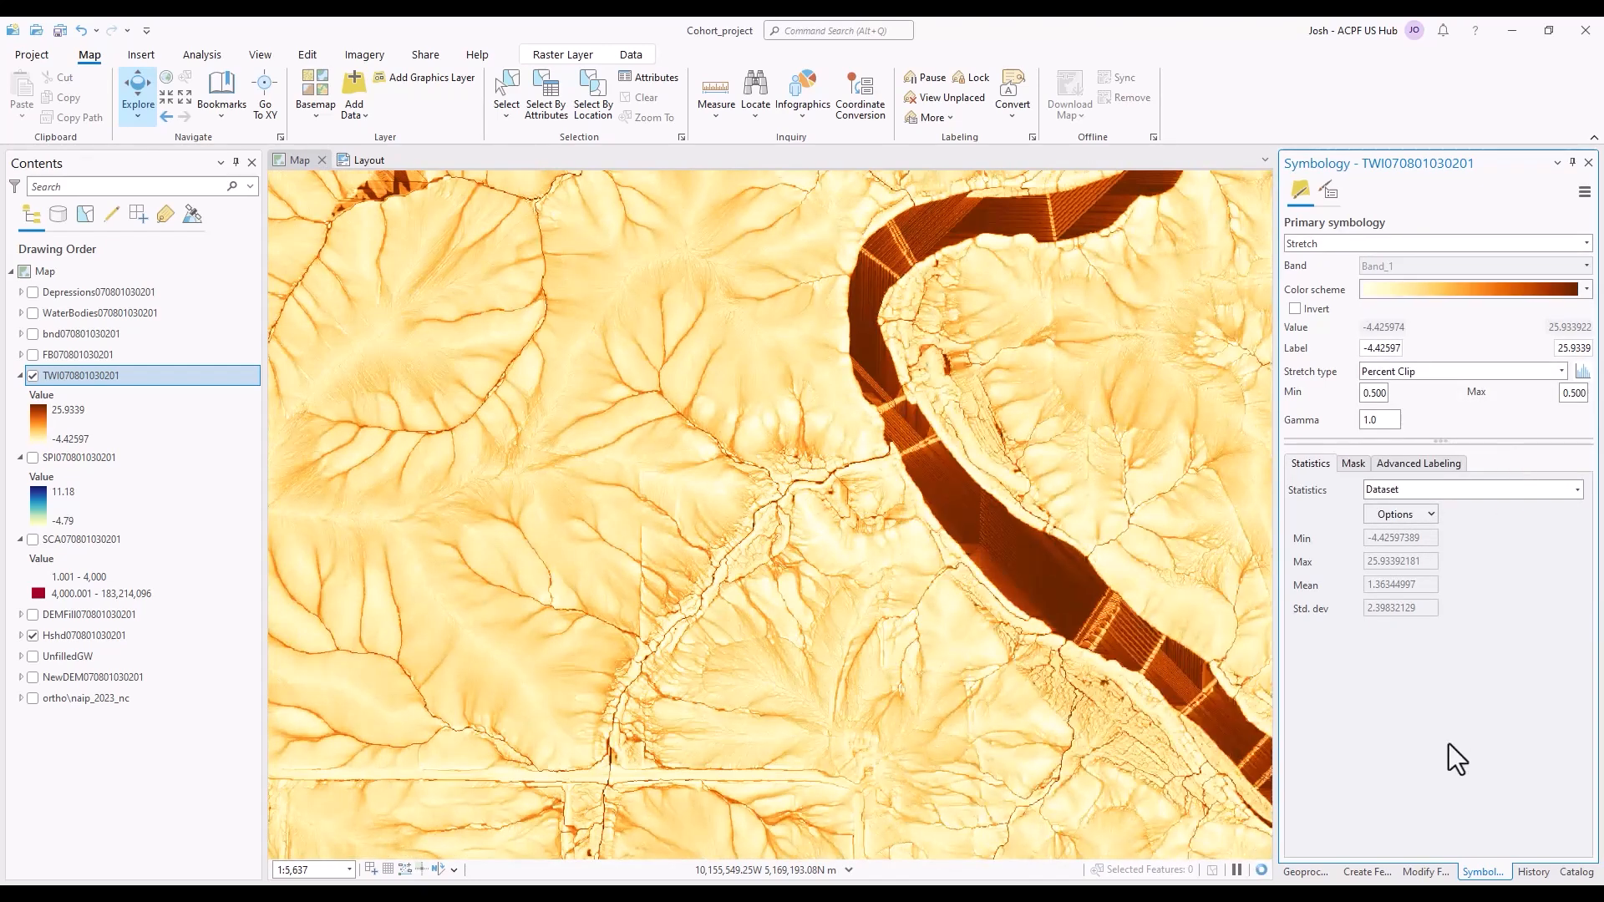